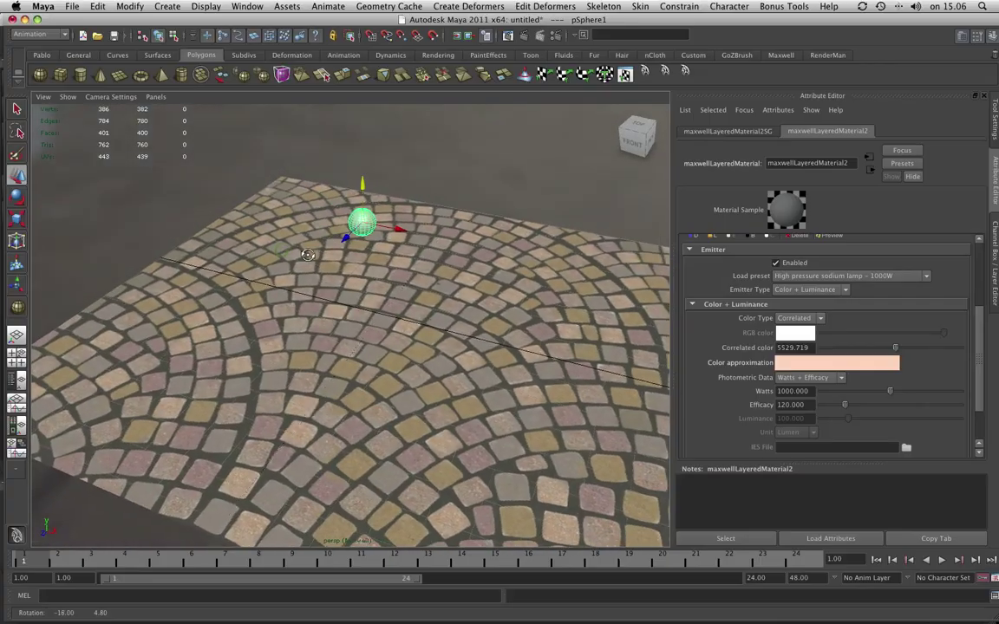
Step: Tumble the perspective camera low across the cobblestone plane beneath the glowing emitter sphere
scroll(884, 252, "up", 5)
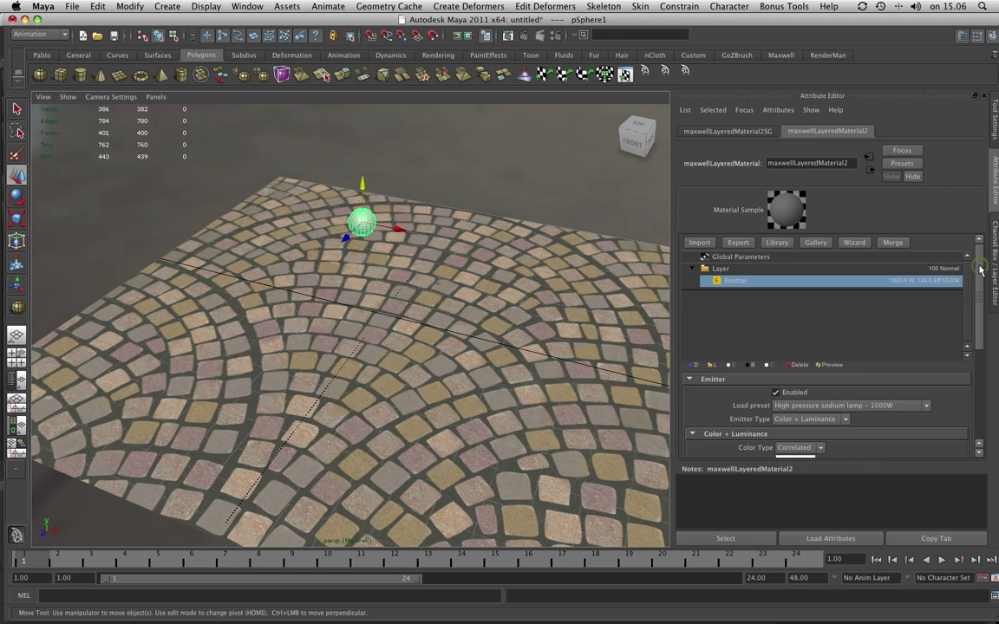
left_click_drag(405, 241, 358, 225, "alt")
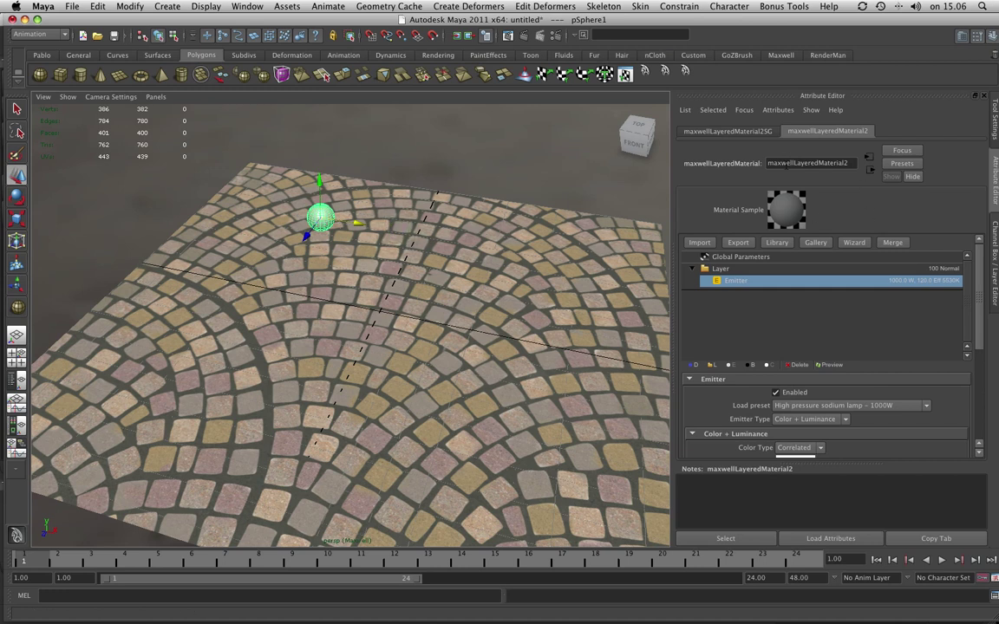
Step: Rename the emitter material to Light_1
double_click(785, 163)
type("Light_1")
key("Return")
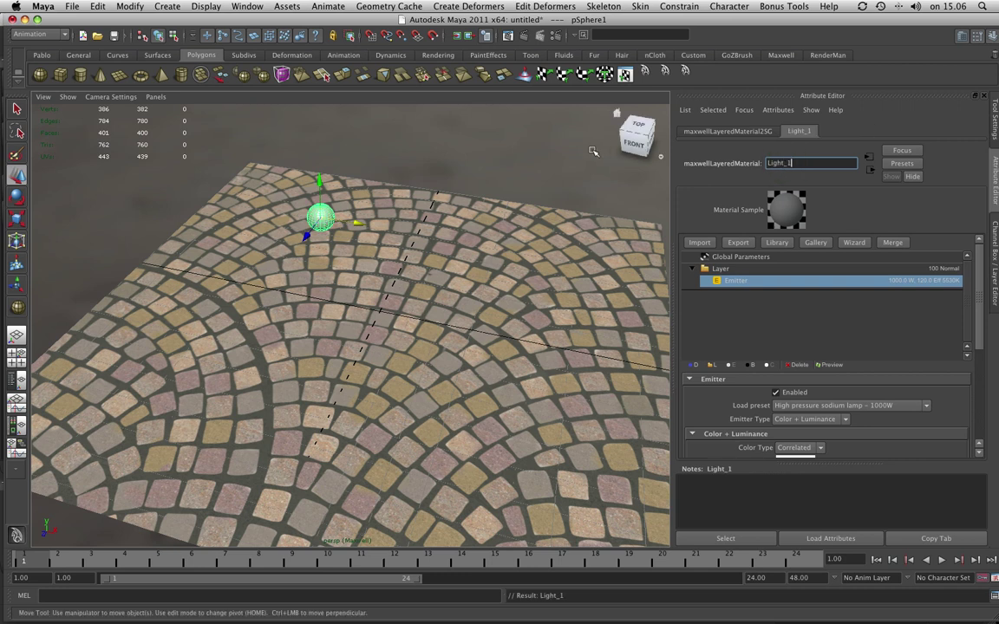
Step: Shift the light sphere left, duplicate it, and place the copy to the right above the plane
left_click_drag(325, 215, 326, 225)
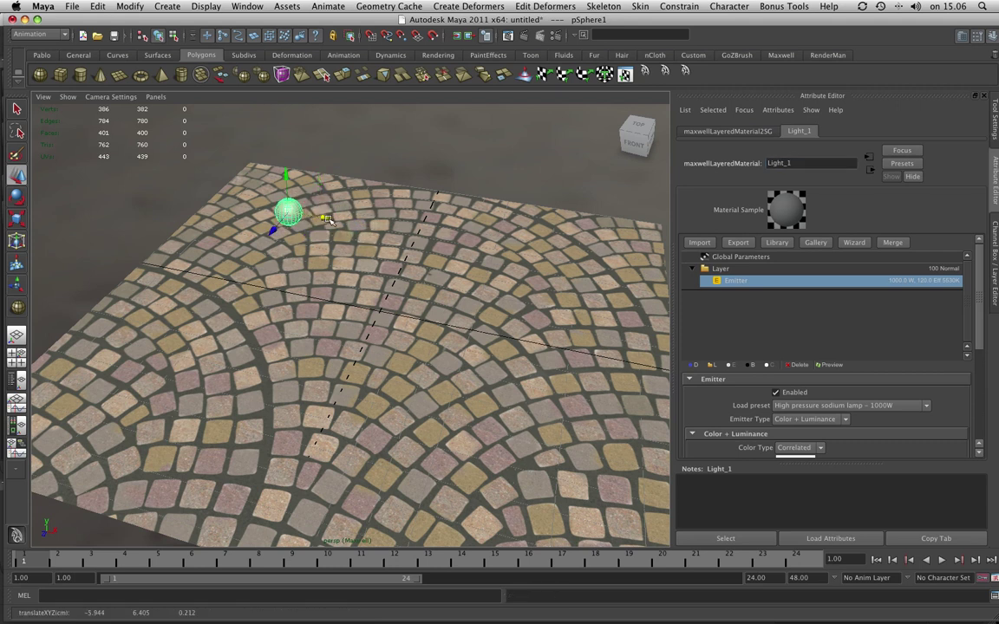
key("ctrl+d")
left_click_drag(327, 219, 618, 267)
left_click_drag(611, 319, 510, 302, "alt")
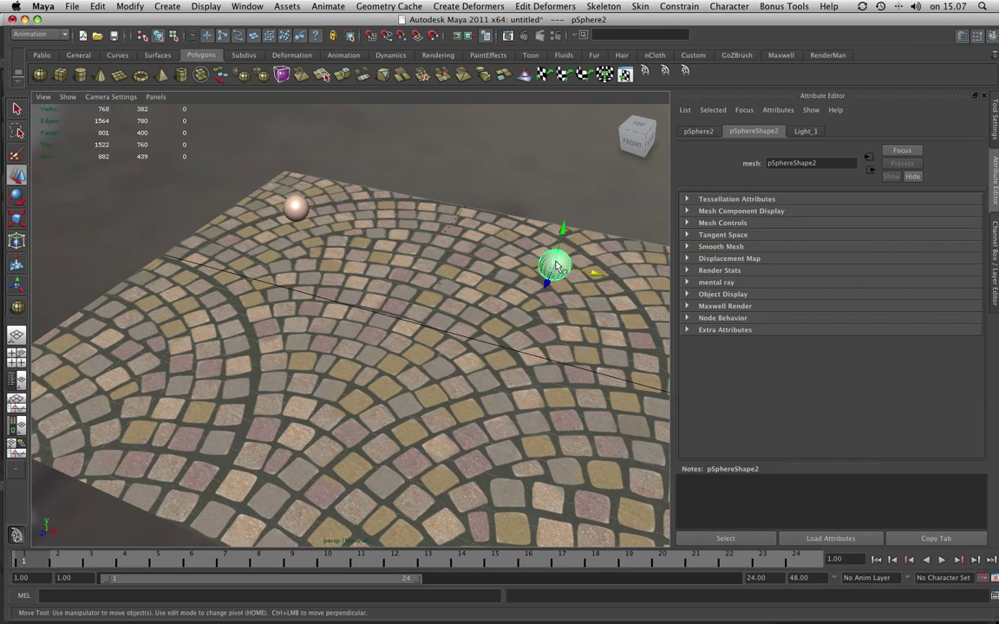
left_click_drag(565, 263, 555, 291, "alt")
middle_click_drag(555, 291, 513, 295, "alt")
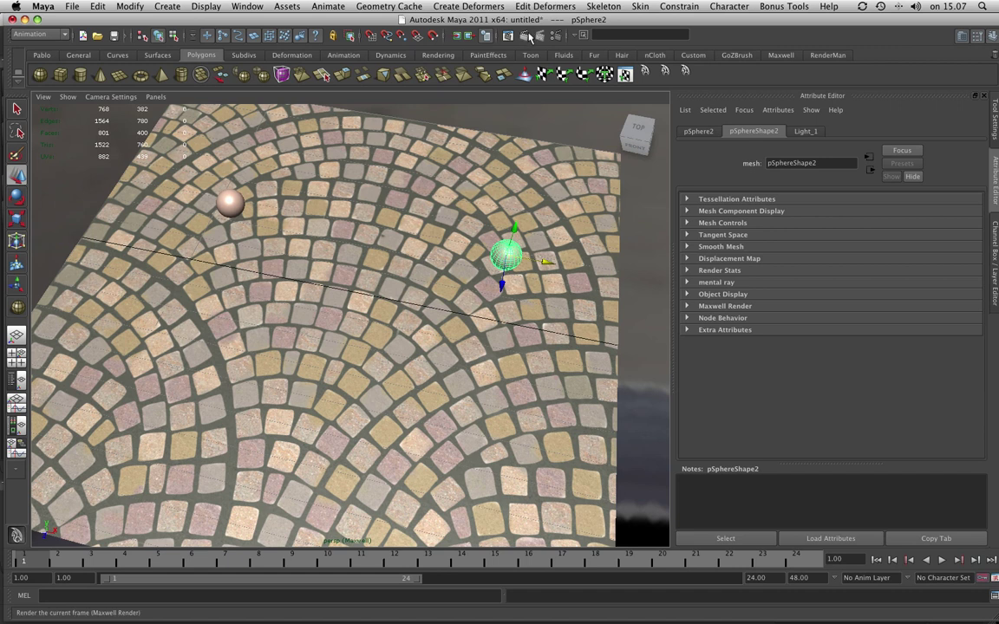
Step: Review the Common and Maxwell Render tabs in Render Settings, then render the current frame with Maxwell
left_click(490, 34)
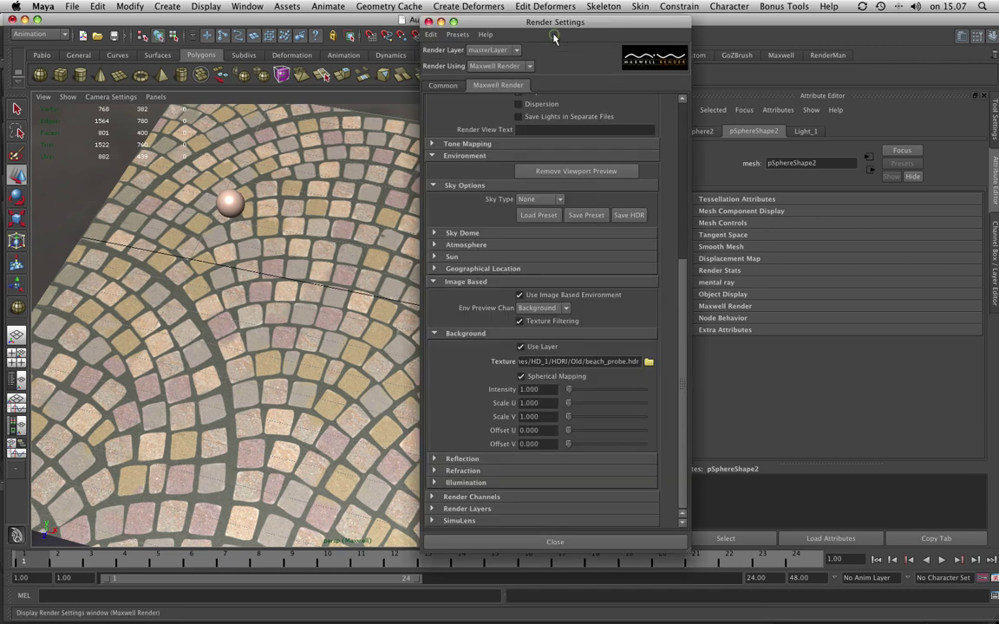
left_click(447, 85)
left_click(492, 85)
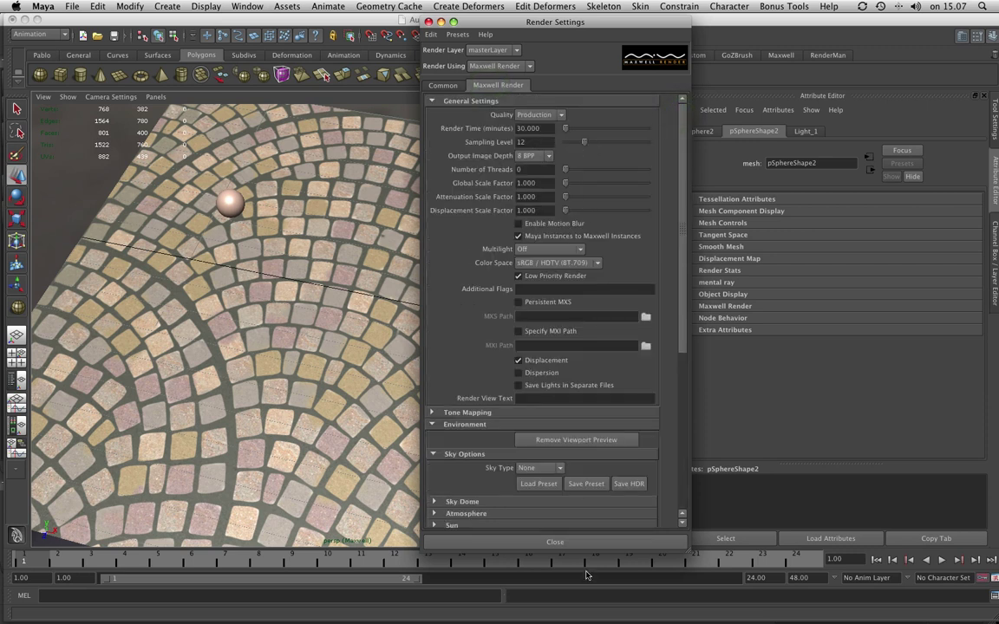
left_click(606, 544)
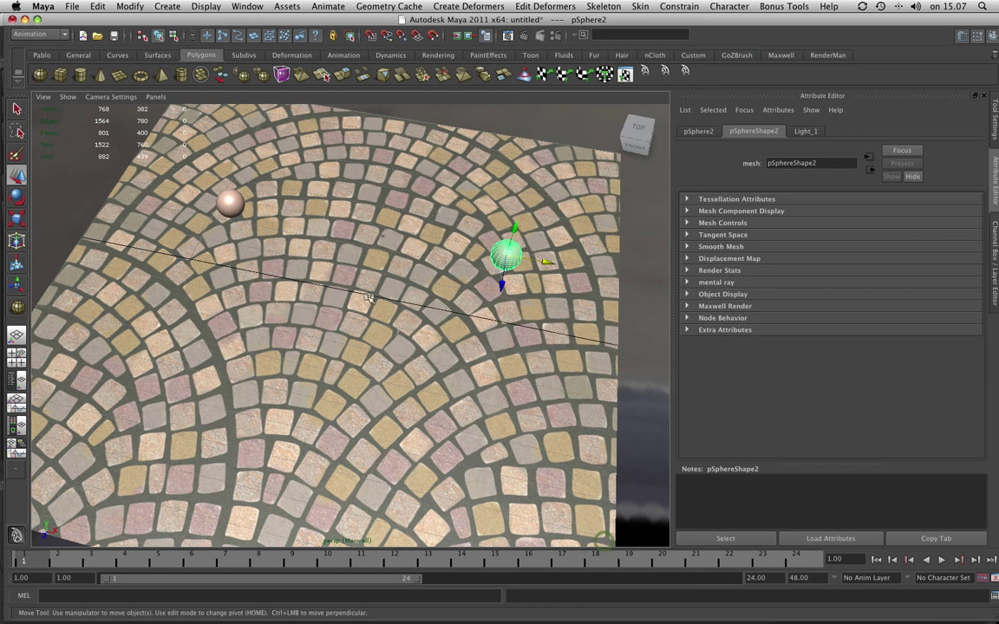
left_click(523, 36)
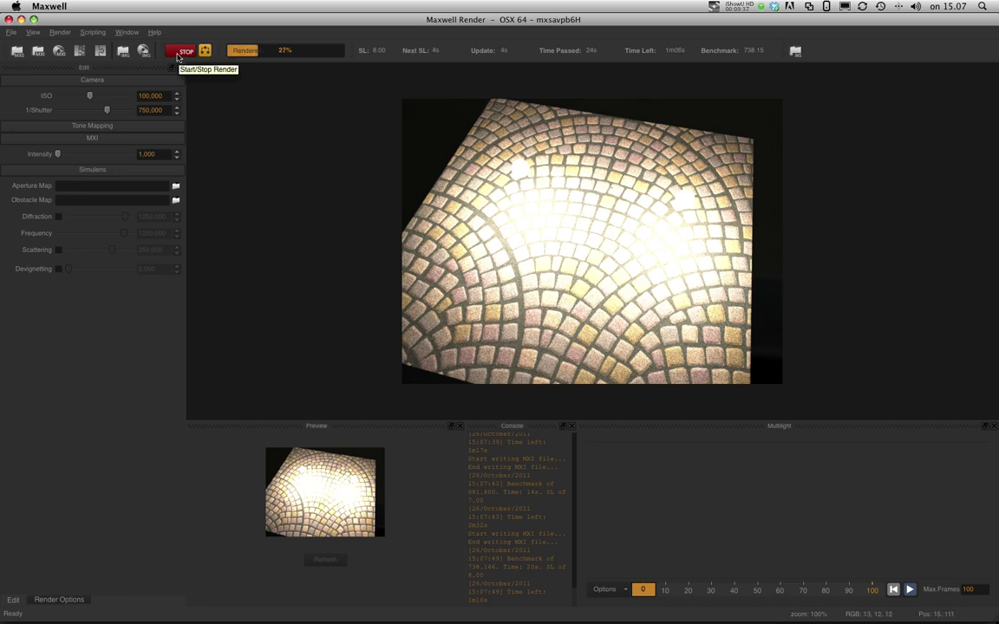
Step: Stop the Maxwell render so the 640 × 480 cobblestone image lands in Maya's Render View
left_click(183, 52)
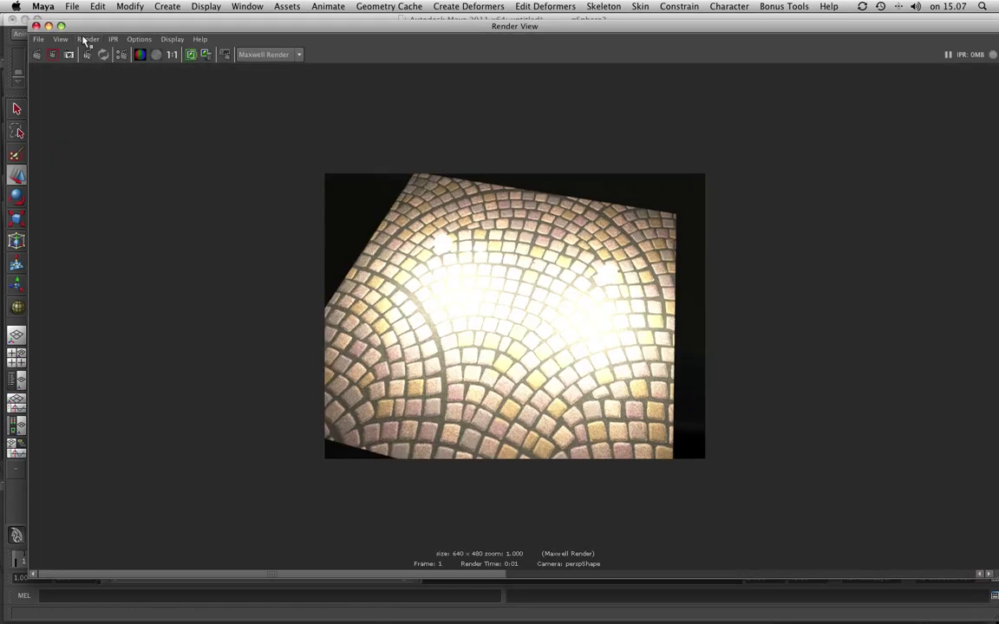
Step: Close Render View and set Maxwell's Multilight mode to Intensity in Render Settings
left_click(36, 26)
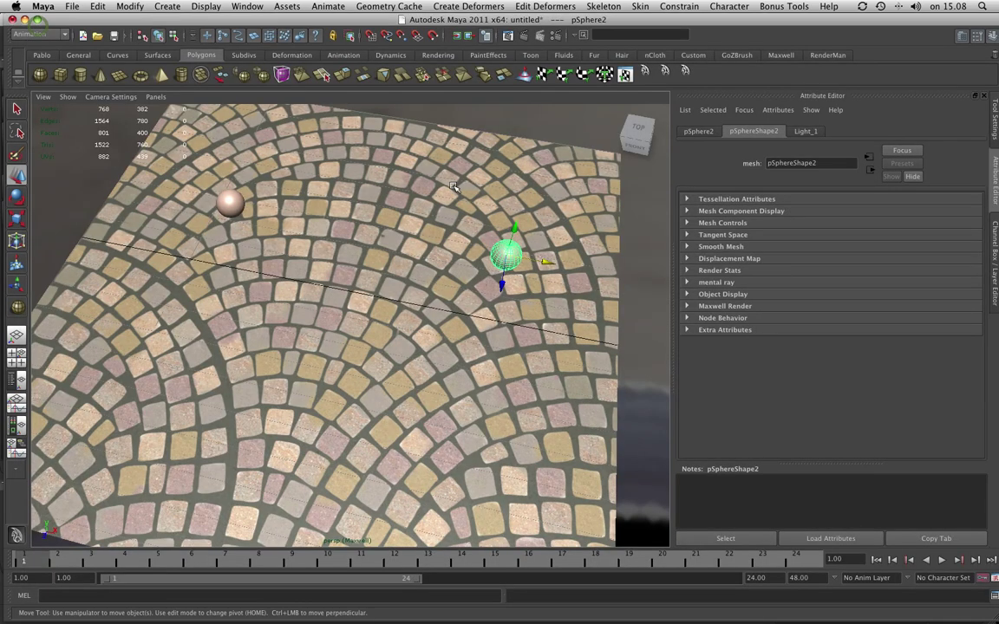
left_click(623, 77)
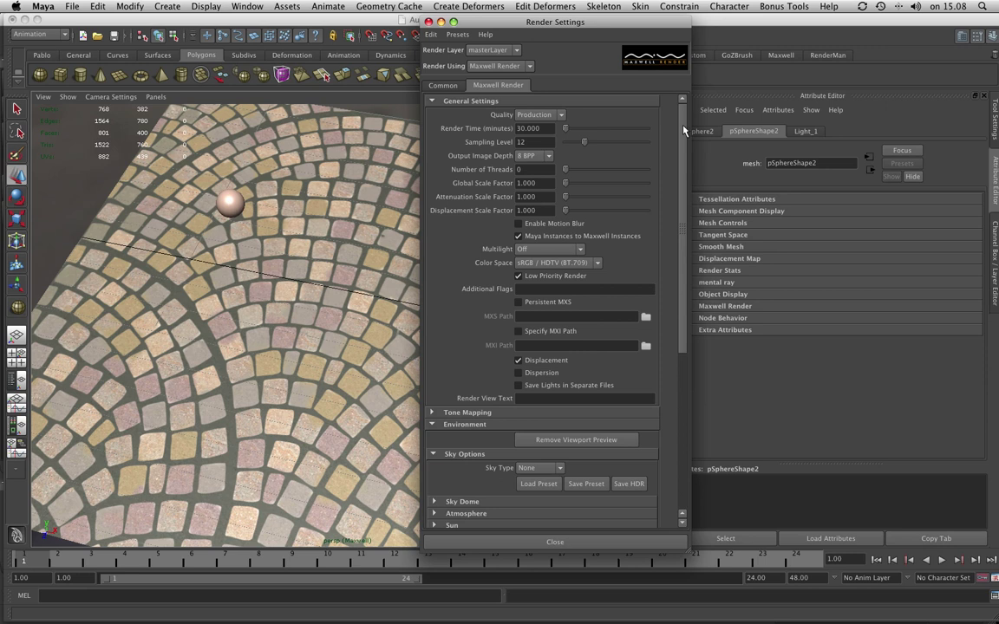
left_click(543, 249)
left_click(552, 271)
left_click(597, 544)
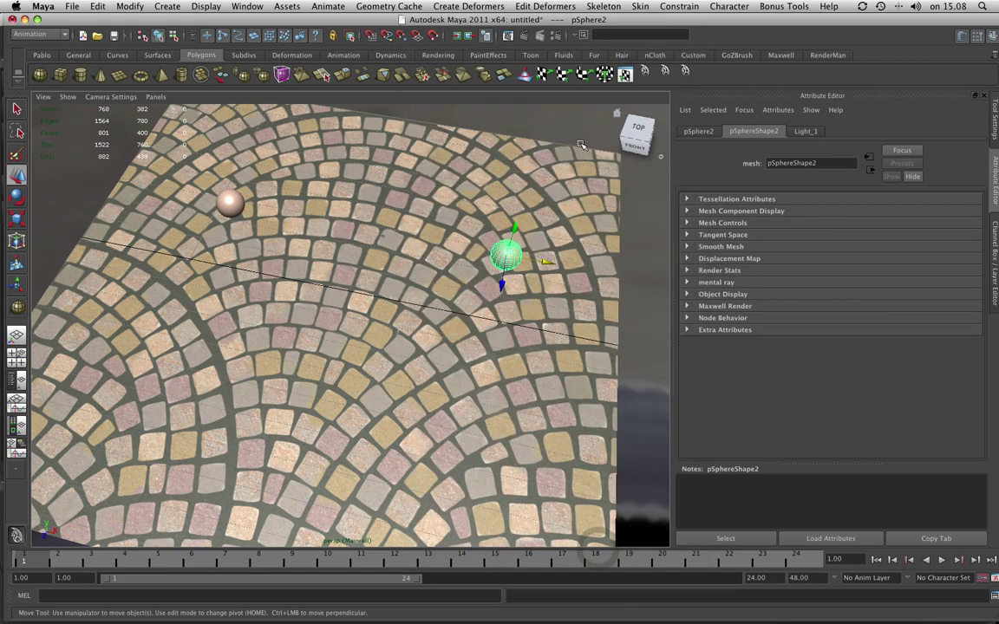
Step: Re-render with Multilight, dim Light_1 near zero, raise Environment to 3454, then bring Light_1 back up
left_click(523, 39)
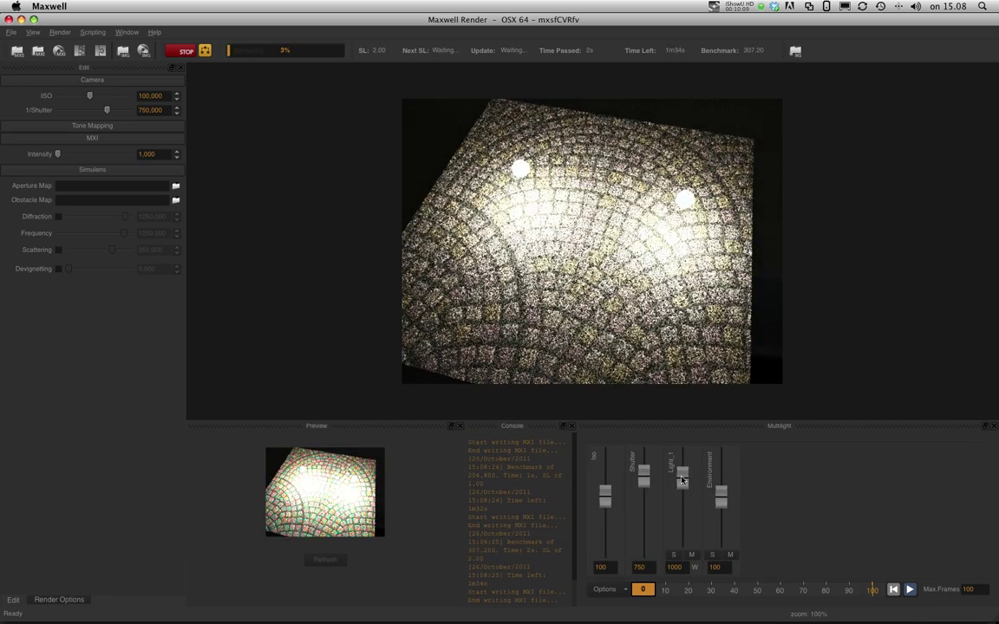
left_click_drag(683, 478, 683, 535)
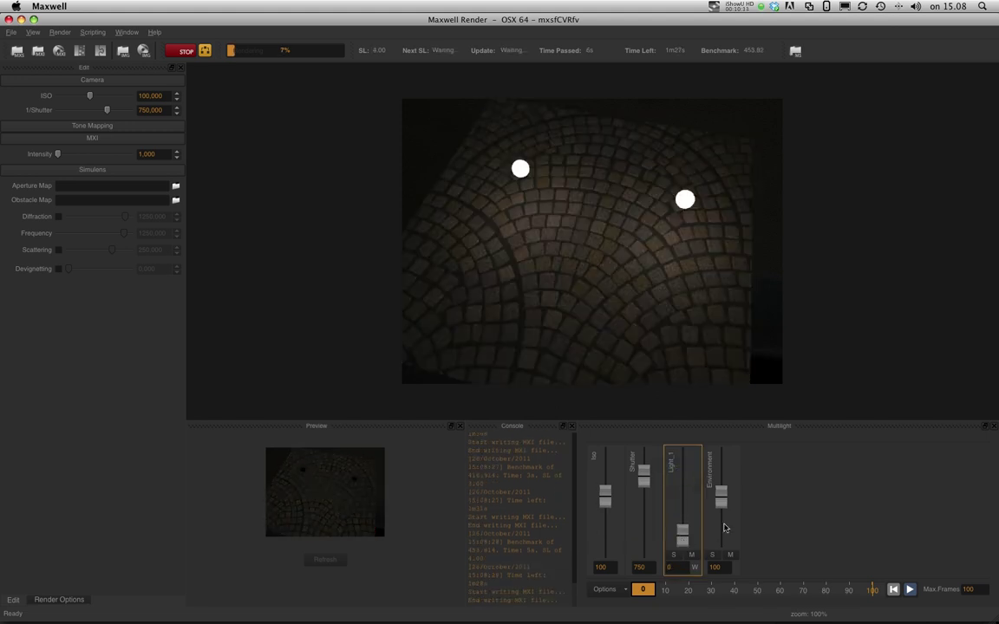
left_click_drag(720, 496, 723, 466)
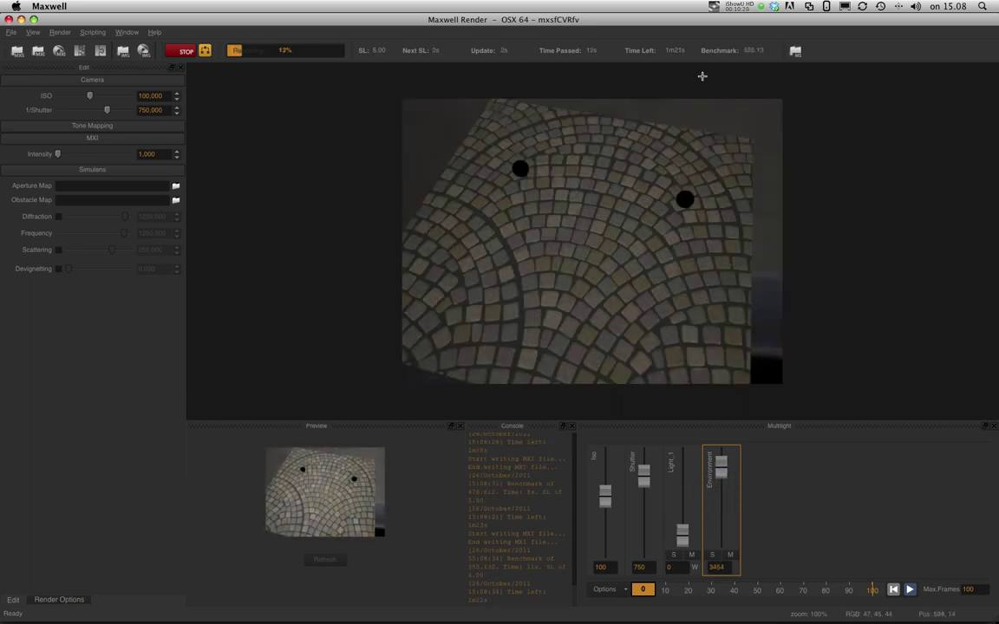
left_click(685, 536)
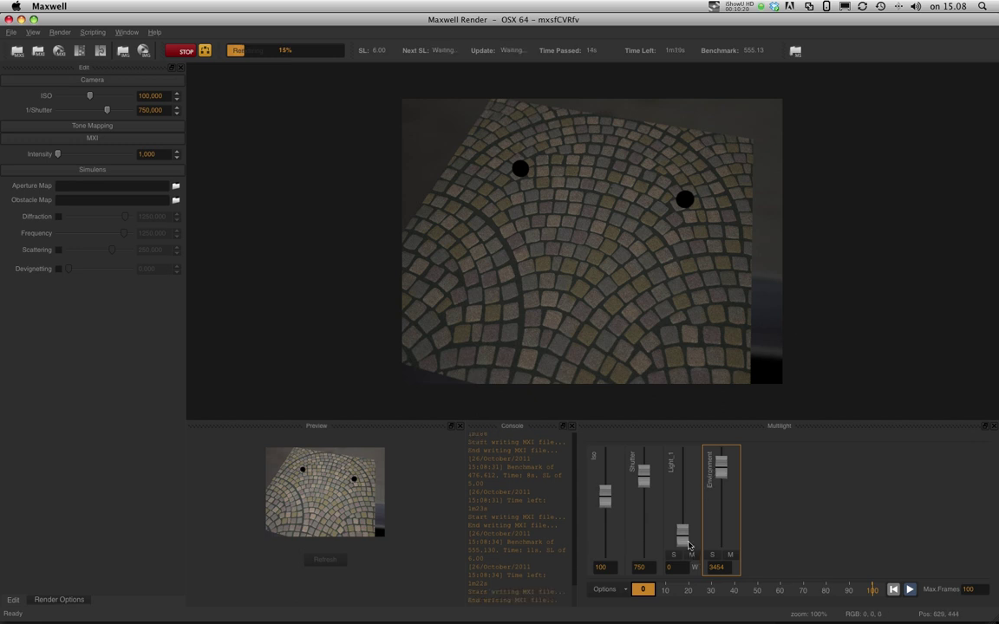
left_click_drag(686, 539, 682, 516)
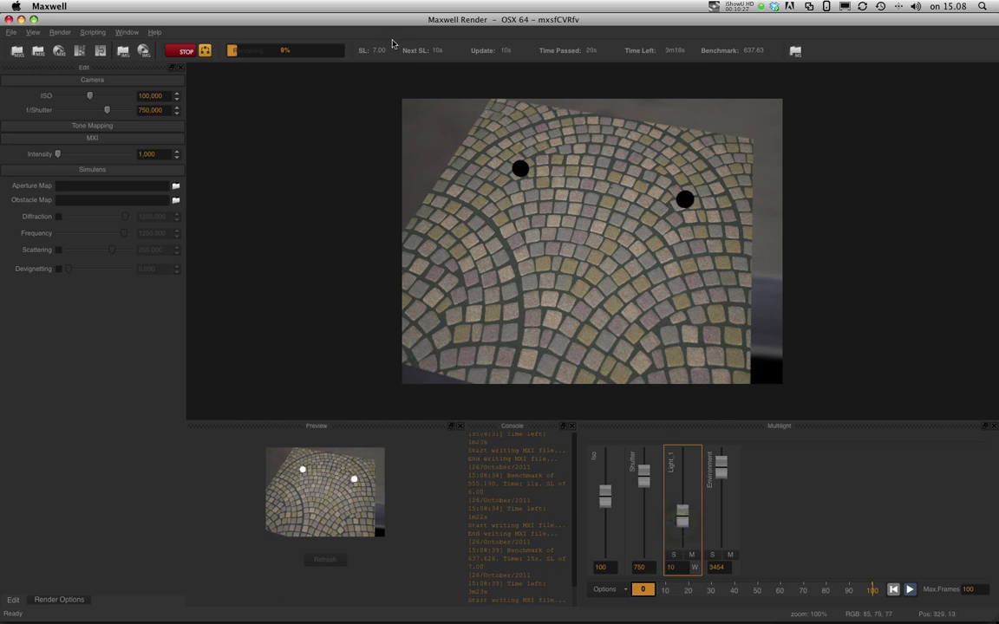
left_click_drag(683, 510, 684, 496)
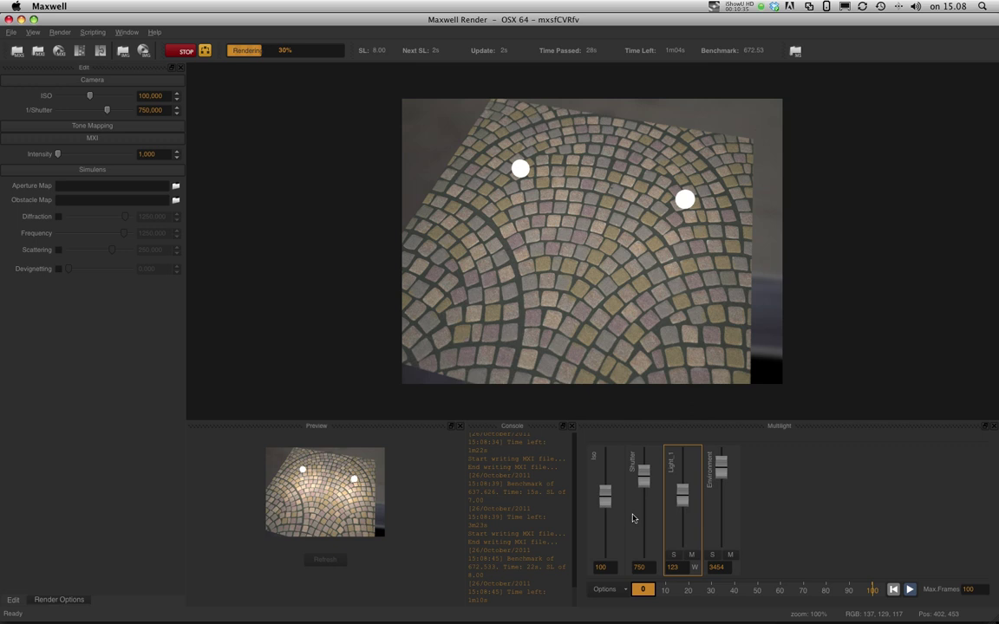
left_click_drag(685, 497, 684, 489)
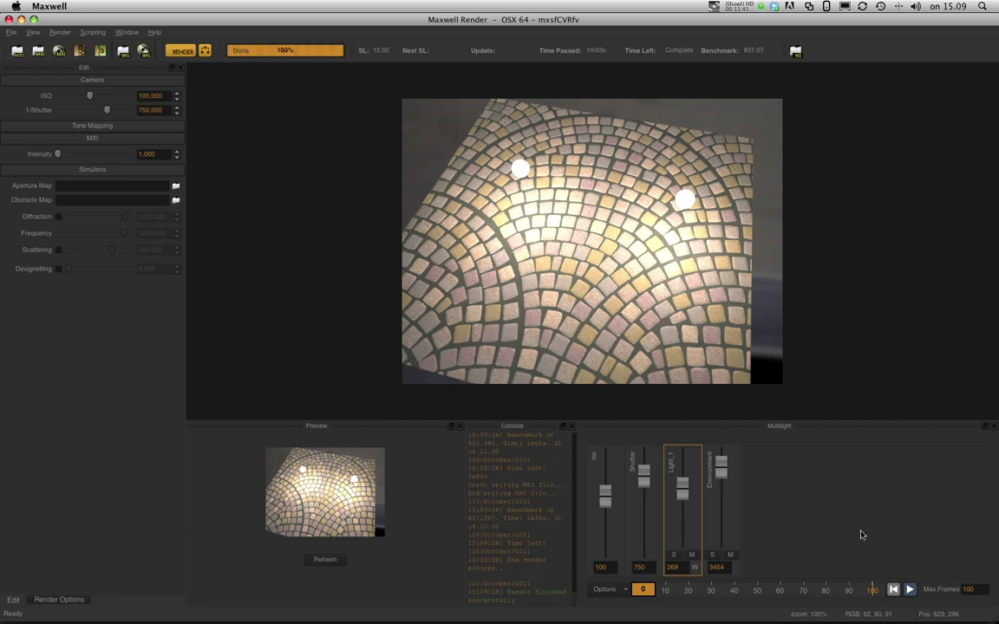
Step: Fine-tune the Light_1 Multilight intensity to 176 after the render reaches 100%
mouse_move(682, 501)
left_mouse_down()
mouse_move(682, 546)
mouse_move(682, 498)
left_mouse_up()
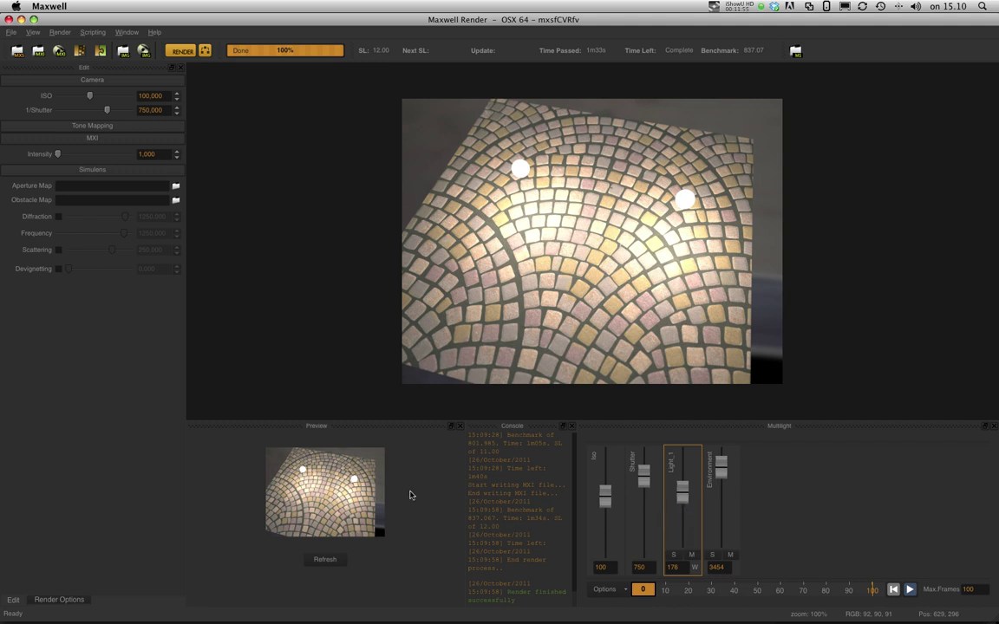
Step: Switch from Maxwell Render back to Maya with Cmd+Tab
key("super+Tab")
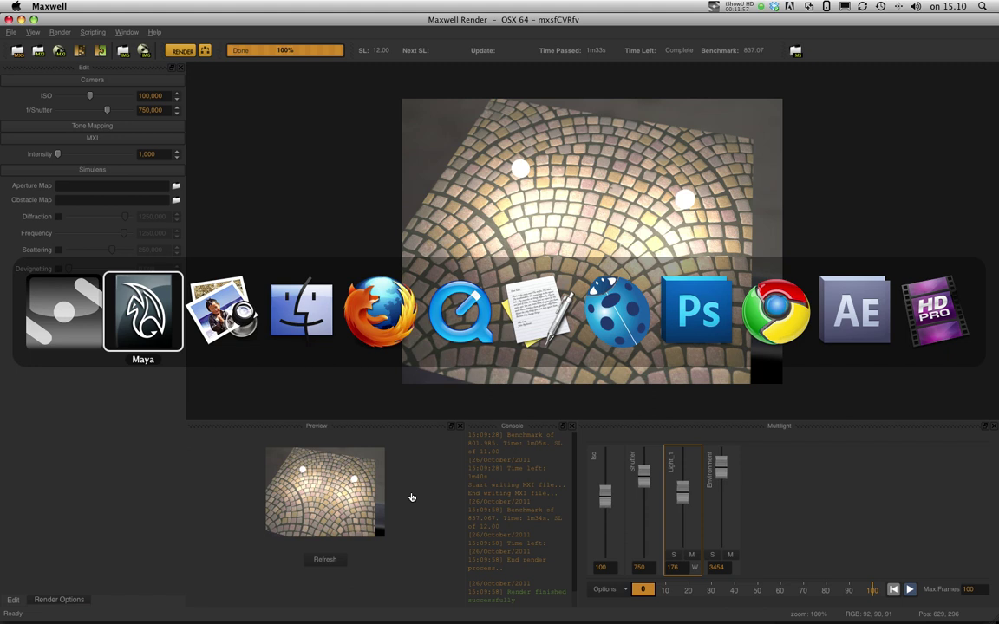
key("super+Tab")
key("super+Tab")
key("super+Tab")
key("super+Tab")
key("super+Tab")
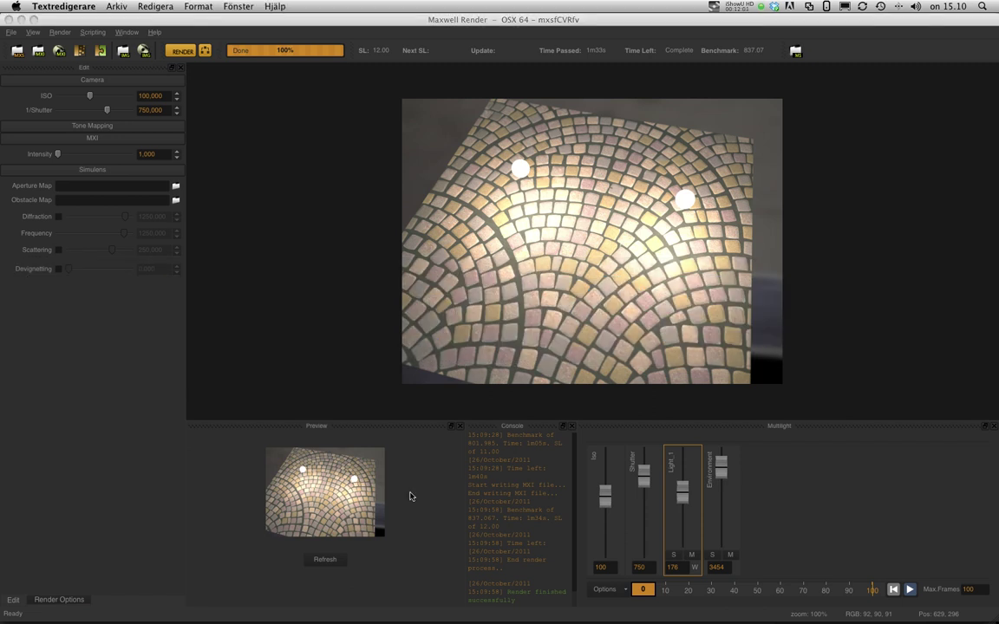
key("super+Tab")
key("super+Tab")
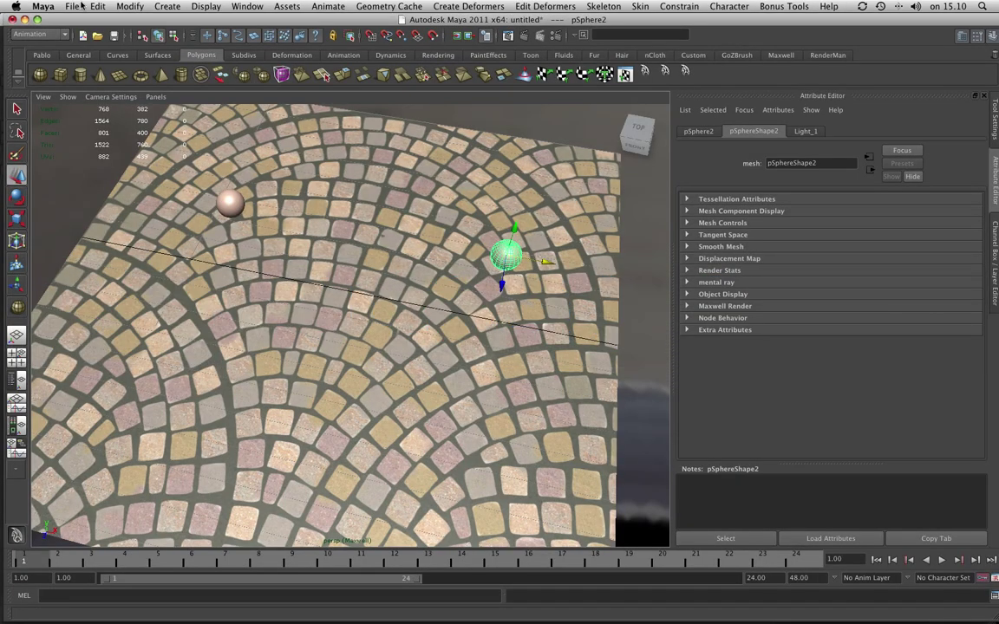
Step: Open Tutorial_1.mb from the Tutorial_1/scenes folder, discarding the untitled scene's changes
left_click(45, 6)
mouse_move(72, 7)
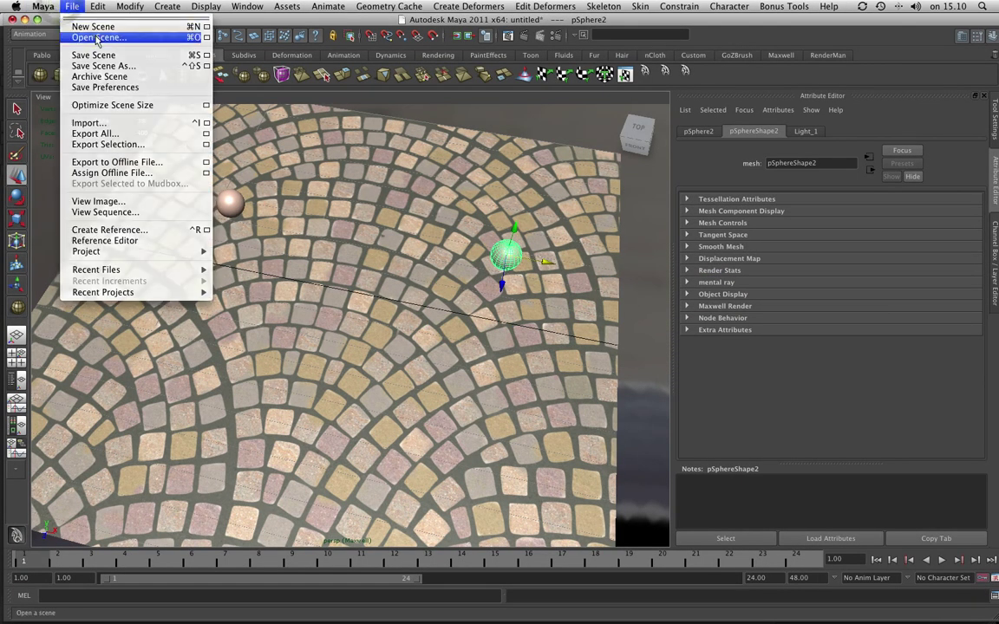
left_click(100, 37)
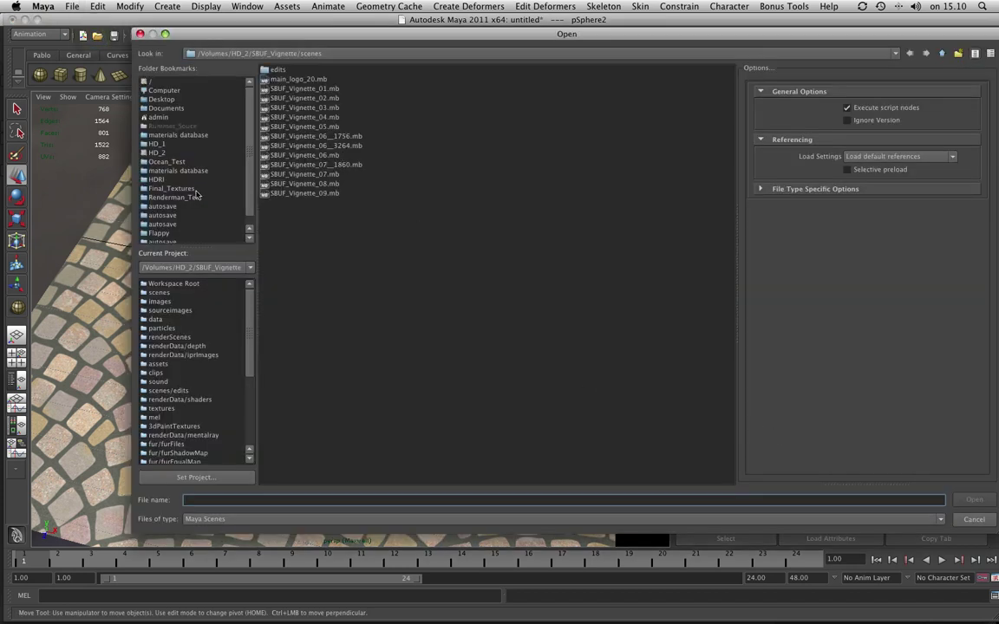
left_click(152, 144)
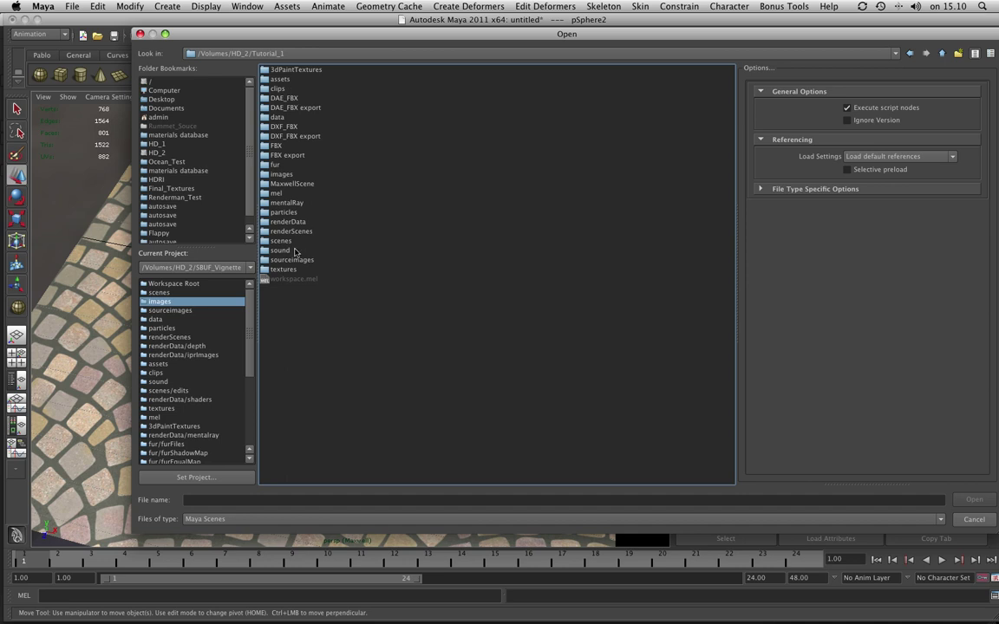
double_click(292, 244)
left_click(281, 79)
double_click(282, 81)
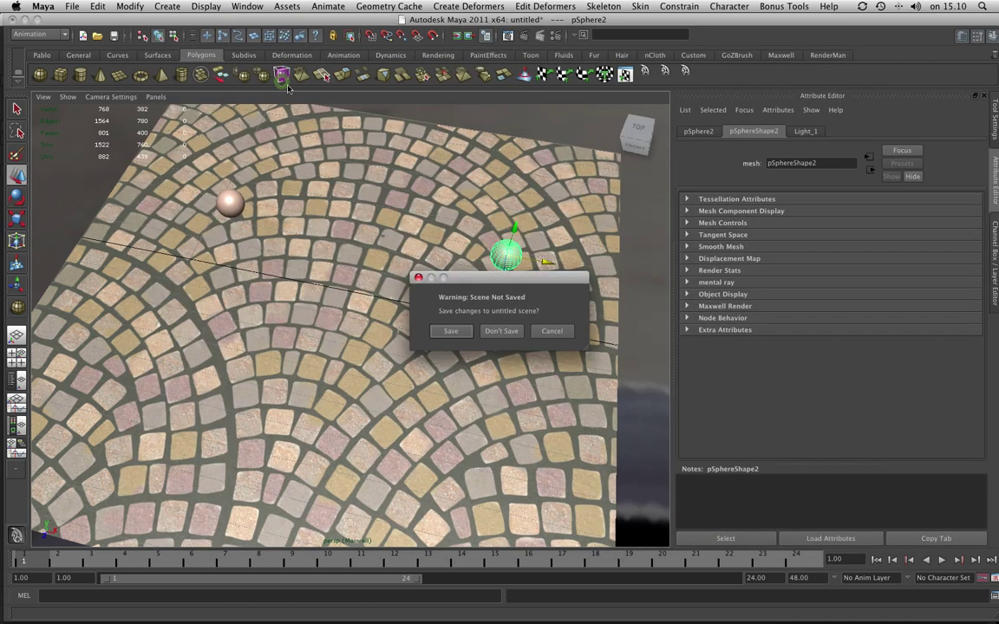
left_click(502, 331)
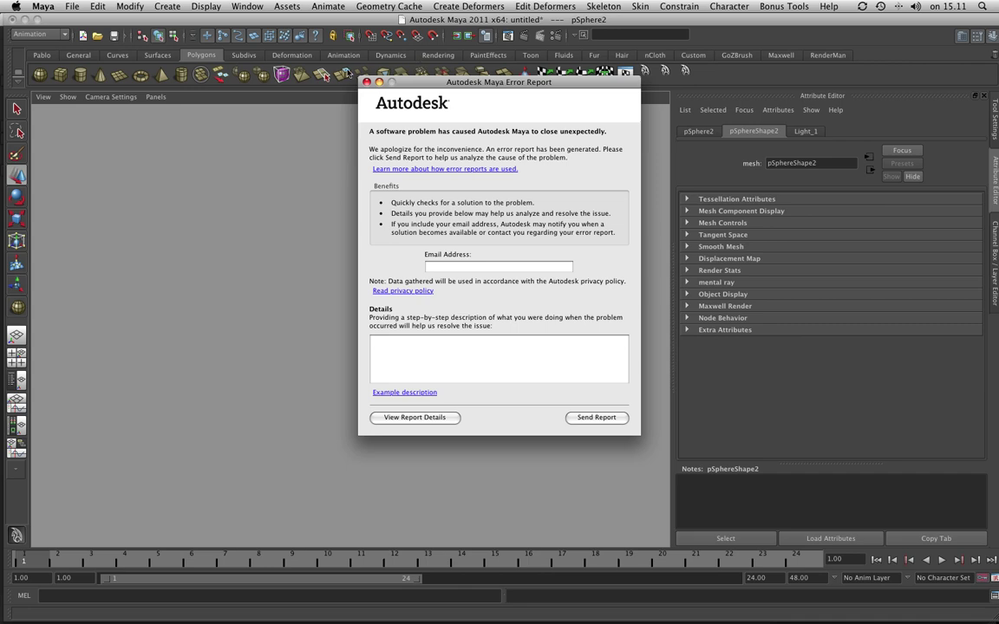
Step: Close the Maya crash report and cycle through Finder to relaunch Maya with an empty scene
left_click(366, 82)
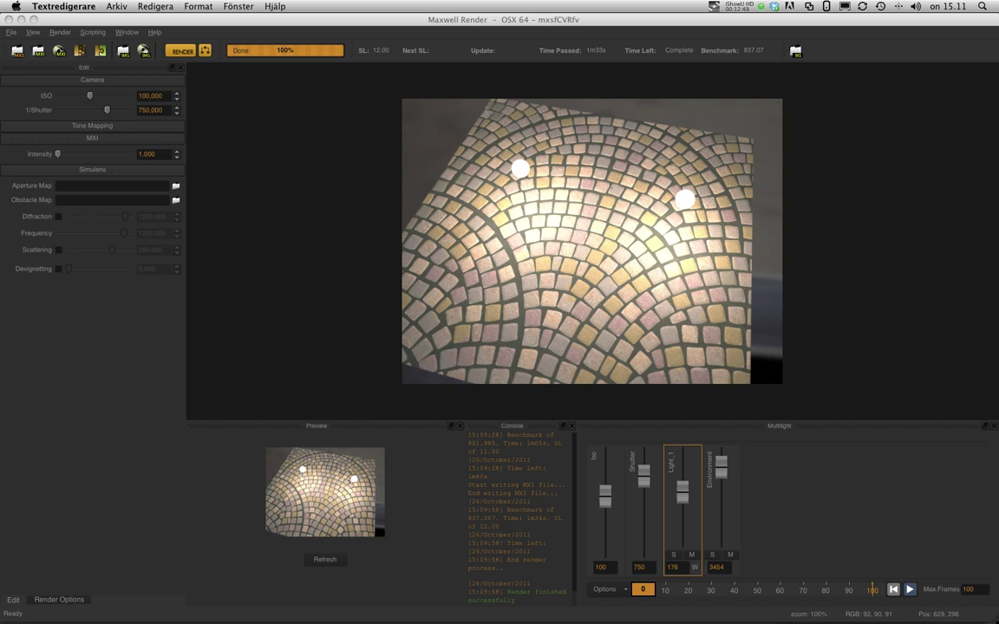
key("super+Tab")
key("super+Tab")
key("super+Tab")
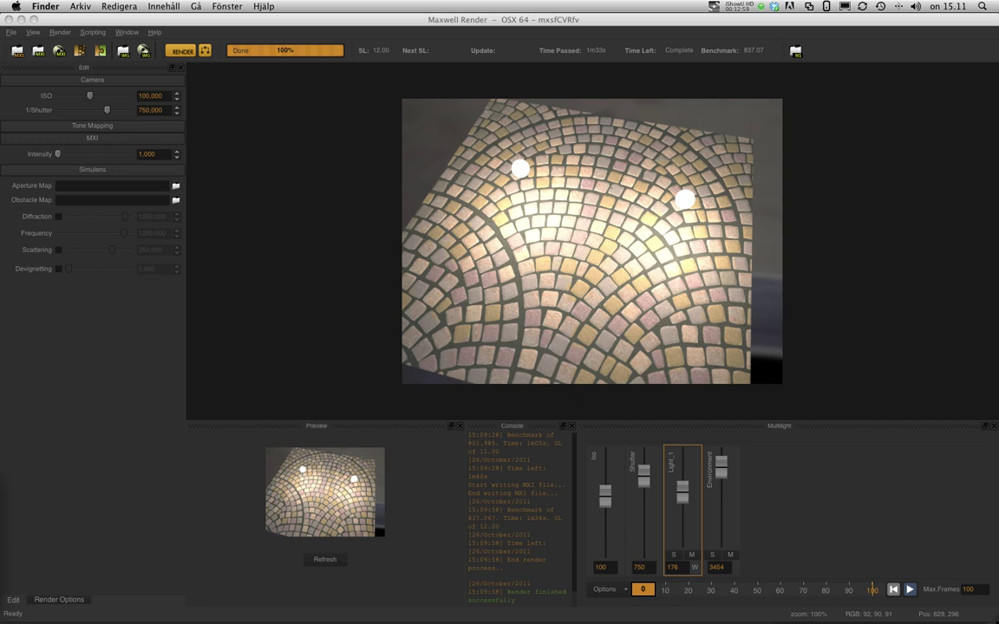
key("super+Tab")
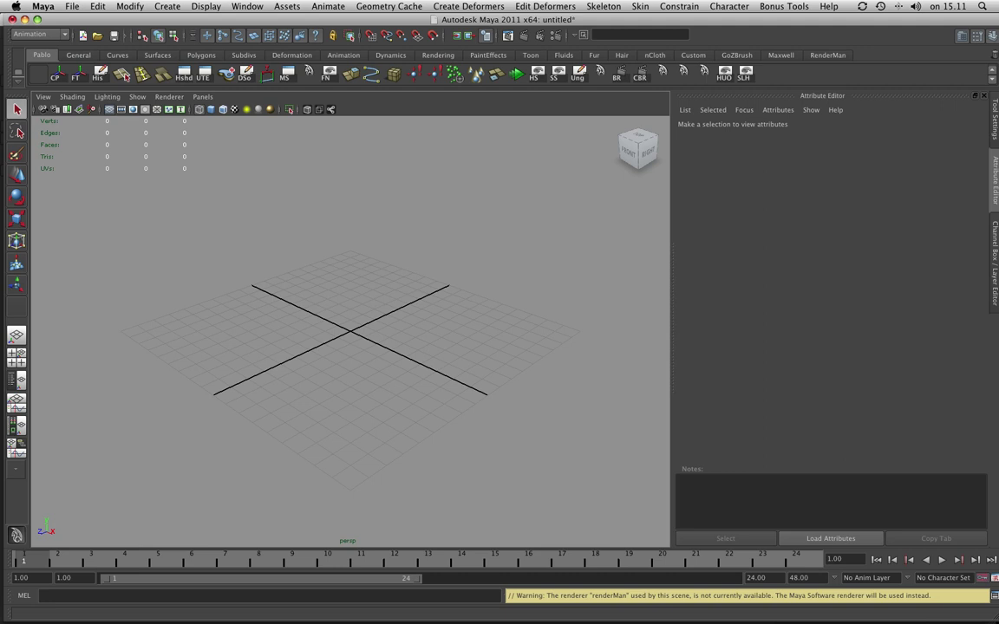
Step: Bring up Rummet_Final_1080P_H.264.mov in QuickTime and scrub from about 17 seconds to the opening close-up
key("super+Tab")
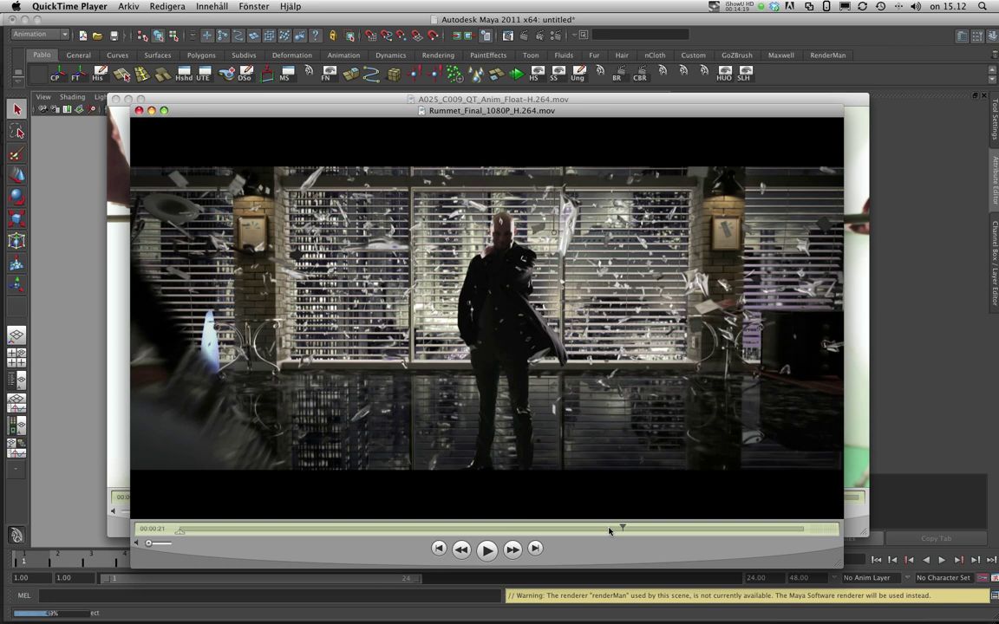
left_click_drag(608, 528, 282, 528)
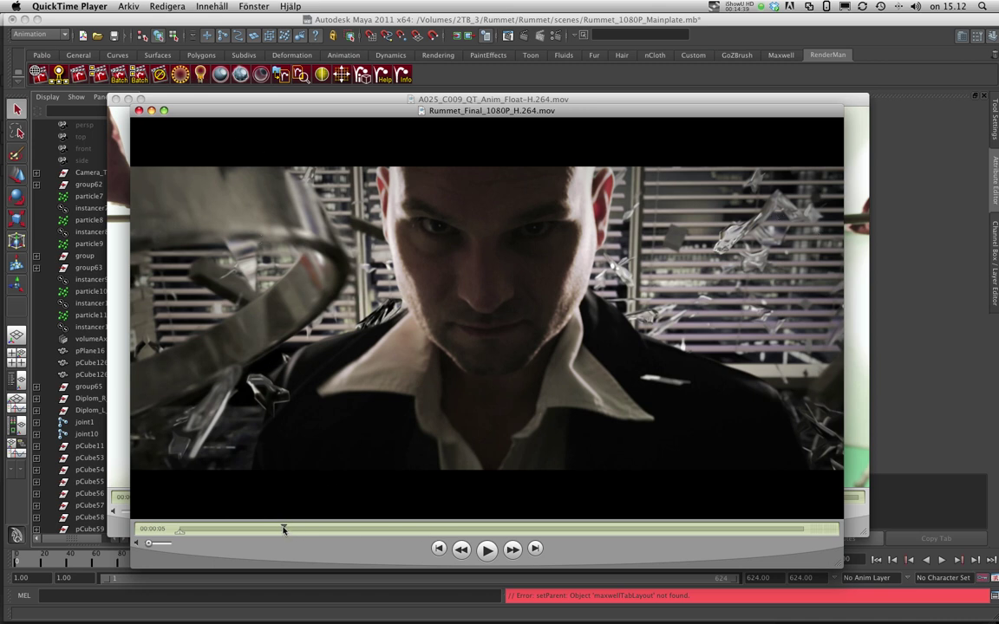
left_click_drag(283, 528, 420, 535)
key("super+Tab")
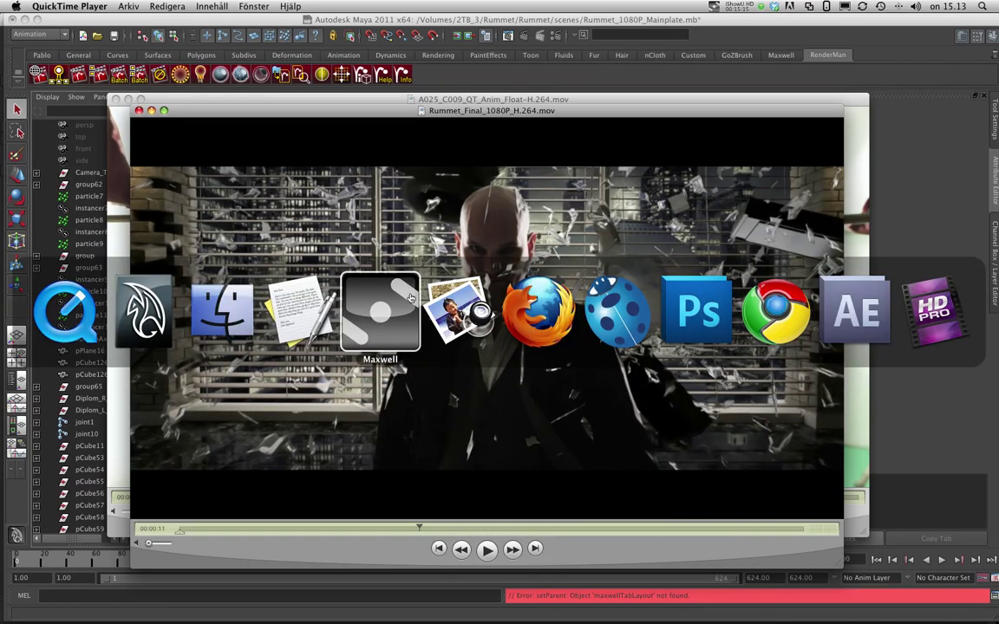
Step: Bring Maya forward, look through Render_CameraShape, and play the Rummet animation with Alt+V
left_click(145, 313)
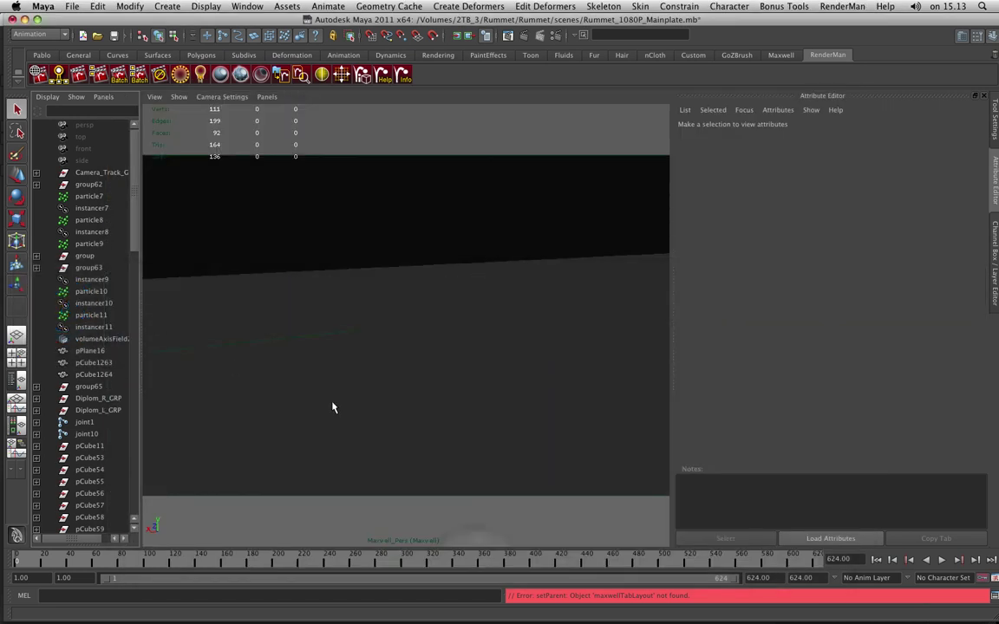
left_click(265, 97)
mouse_move(295, 109)
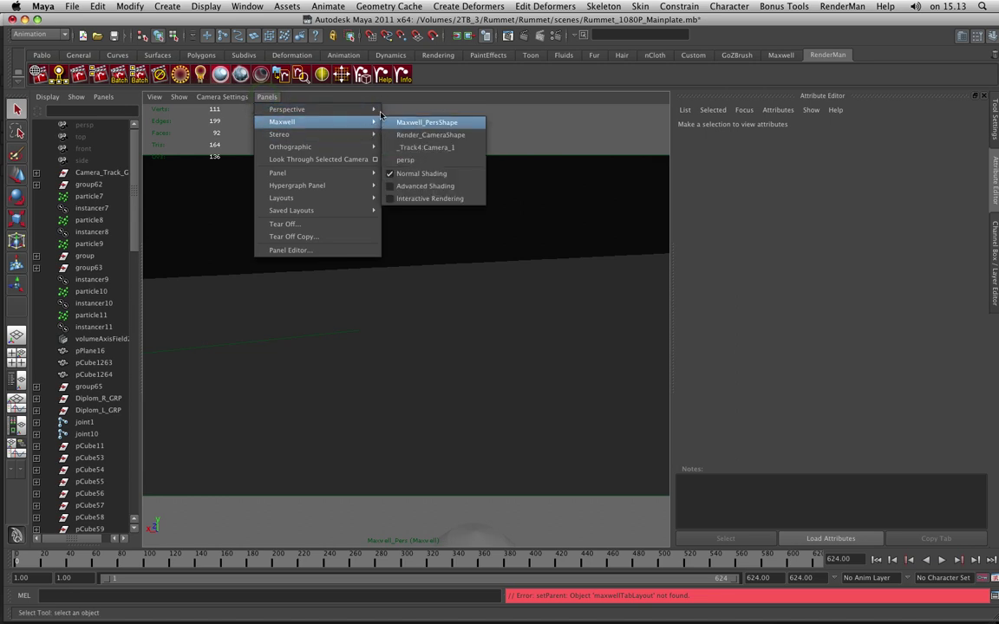
left_click(447, 122)
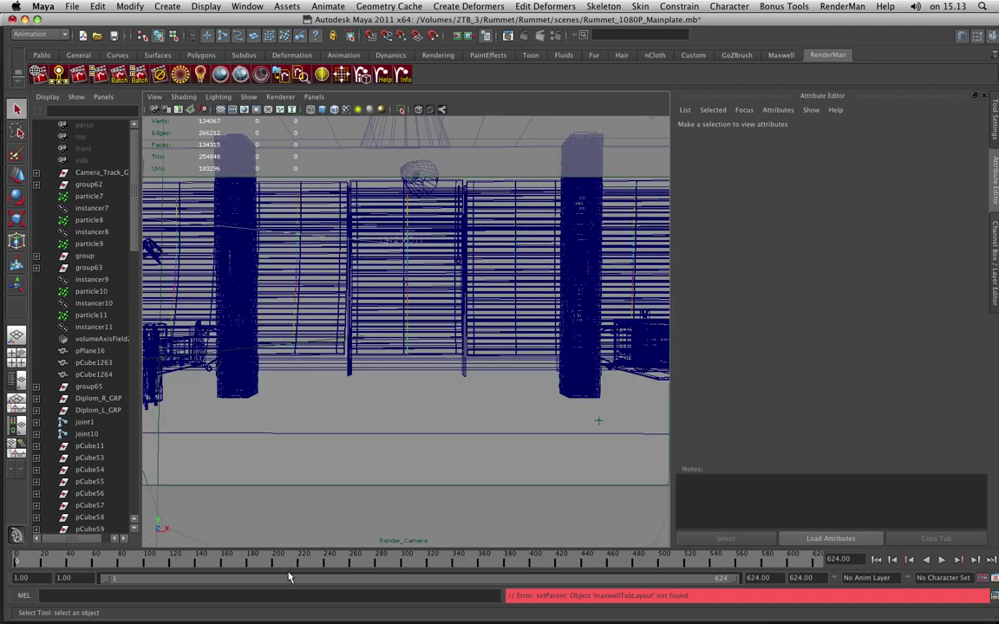
key("alt+v")
Step: In a single perspective viewport, orbit around the blinds and cone lamp, toggling smooth shaded then wireframe
left_click(18, 305)
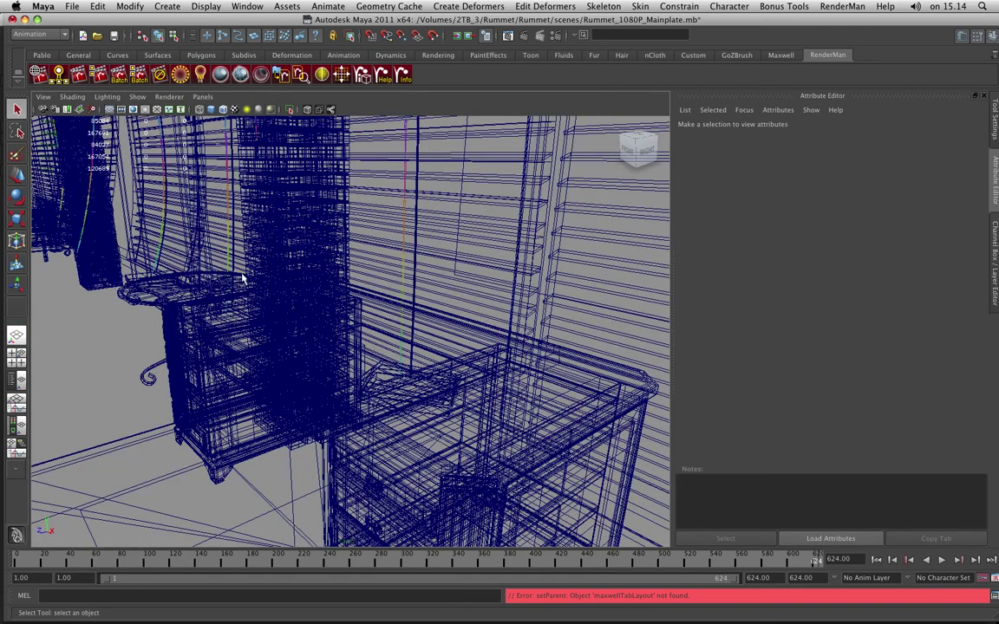
mouse_move(421, 352)
left_mouse_down("alt")
mouse_move(346, 374)
mouse_move(271, 377)
mouse_move(364, 361)
mouse_move(489, 367)
mouse_move(478, 357)
mouse_move(430, 372)
mouse_move(471, 379)
mouse_move(491, 354)
mouse_move(480, 329)
mouse_move(407, 407)
mouse_move(352, 511)
mouse_move(350, 488)
mouse_move(339, 495)
mouse_move(392, 452)
mouse_move(444, 464)
mouse_move(40, 446)
left_mouse_up("alt")
scroll(40, 446, "up", 6)
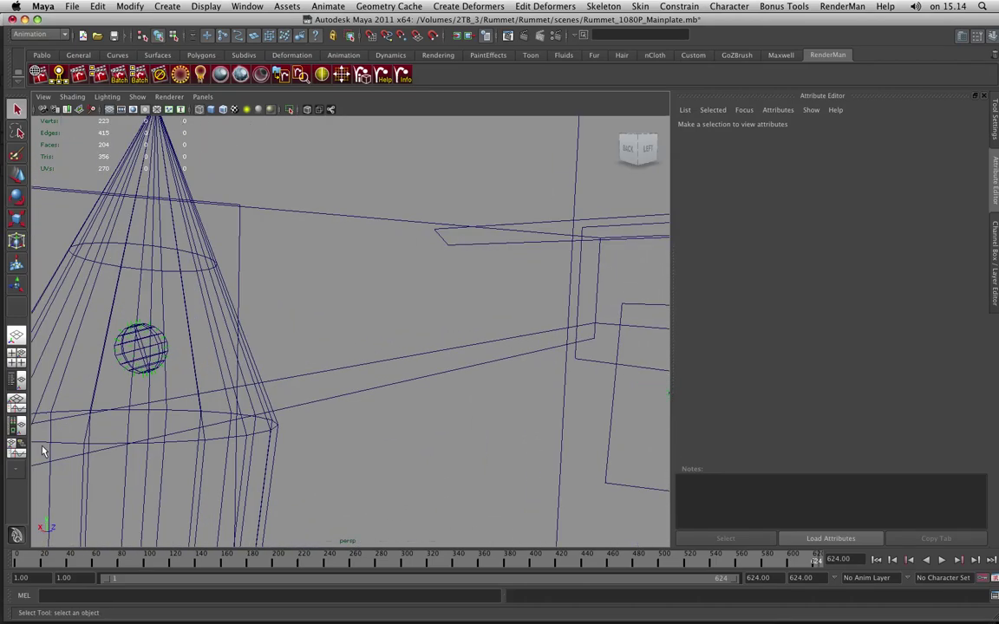
middle_click_drag(200, 376, 338, 341, "alt")
left_click_drag(317, 432, 414, 284, "alt")
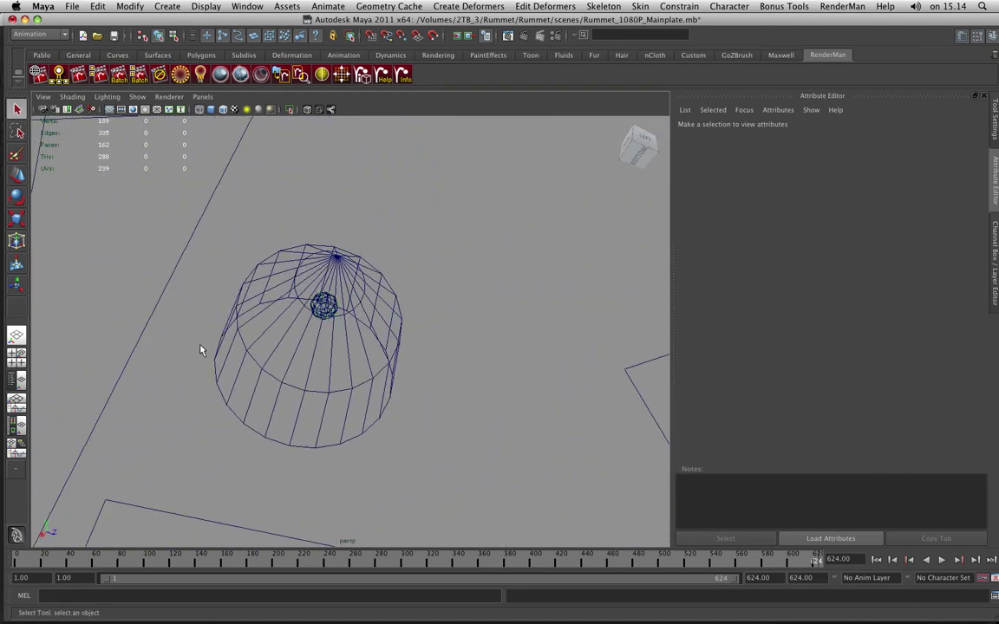
mouse_move(236, 371)
left_mouse_down("alt")
mouse_move(397, 364)
mouse_move(360, 366)
mouse_move(258, 468)
mouse_move(261, 442)
mouse_move(234, 397)
mouse_move(245, 343)
mouse_move(286, 378)
mouse_move(327, 350)
mouse_move(335, 356)
mouse_move(296, 360)
left_mouse_up("alt")
key("5")
key("4")
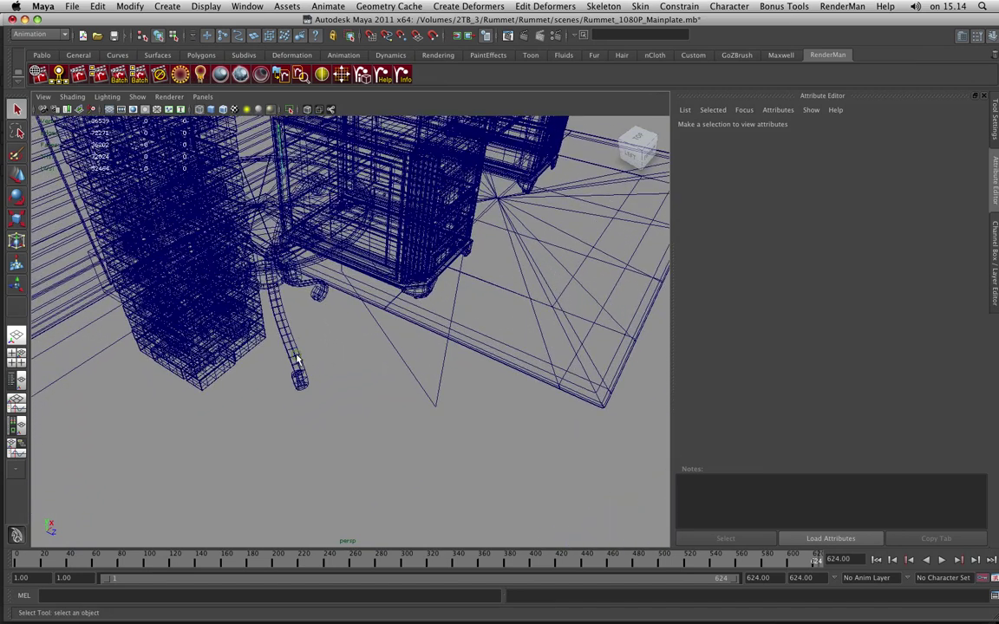
Step: Select the Bord1_GRP table group, frame it, and switch to smooth shading
left_click(296, 359)
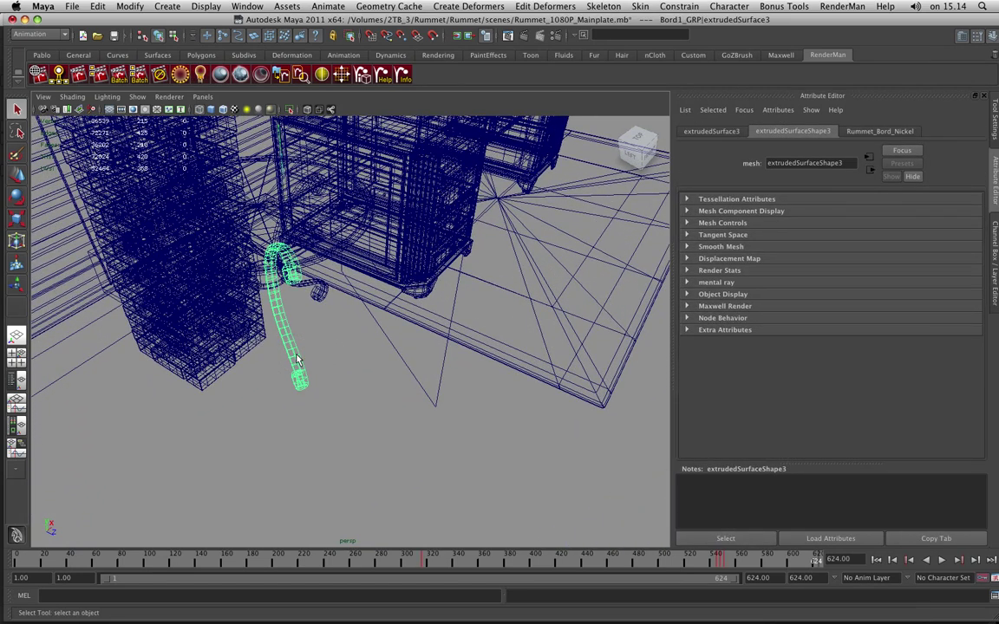
key("Up")
key("f")
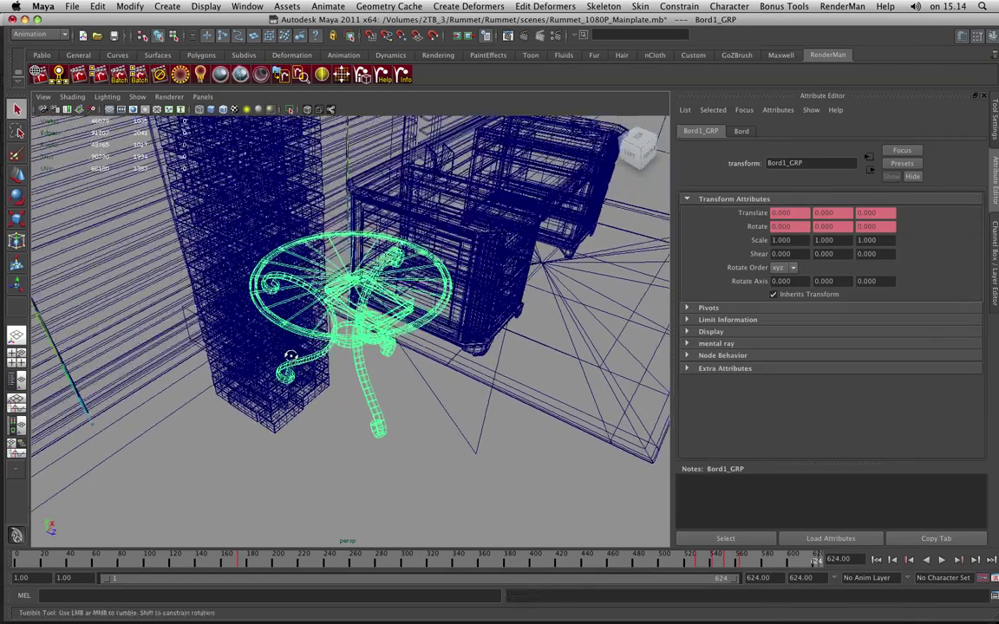
key("5")
Step: Orbit around the table until the blinds fill the view, then switch to wireframe and play the animation
left_click_drag(337, 363, 273, 341, "alt")
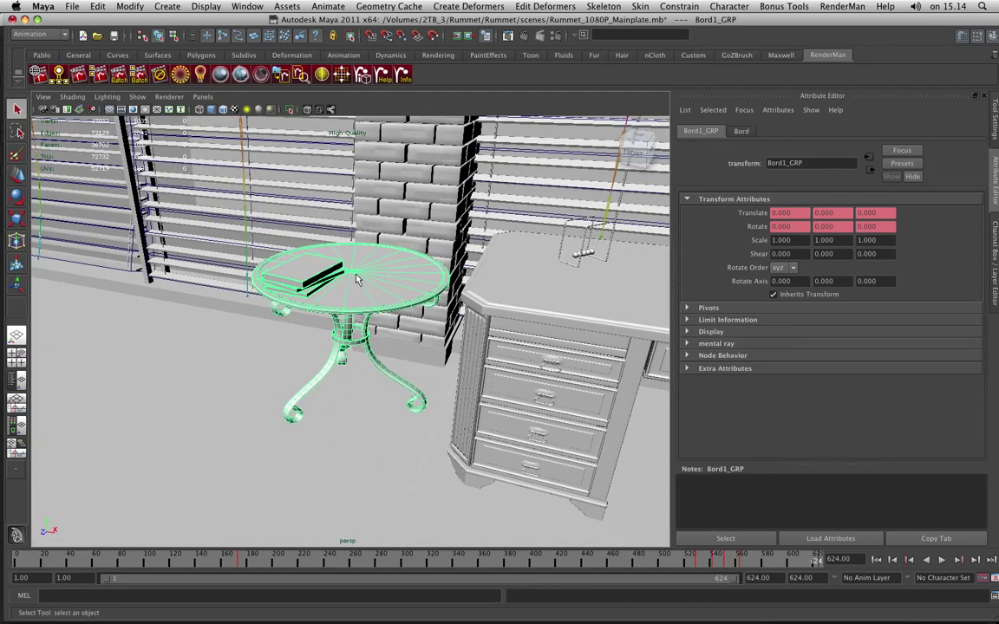
left_click_drag(369, 328, 412, 308, "alt")
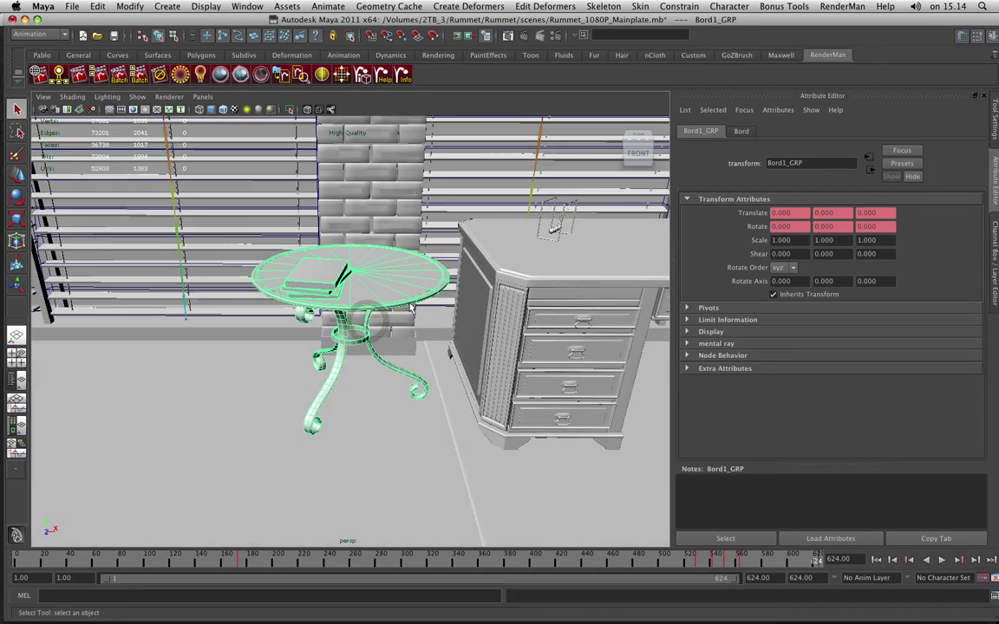
left_click_drag(361, 372, 254, 392, "alt")
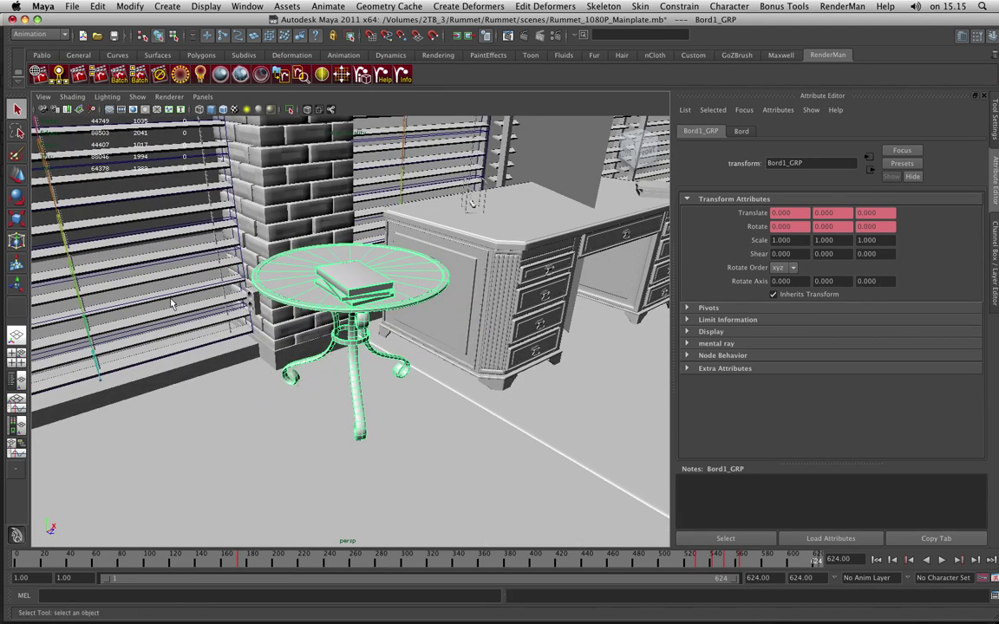
left_click_drag(328, 377, 171, 302, "alt")
middle_click_drag(259, 349, 422, 416, "alt")
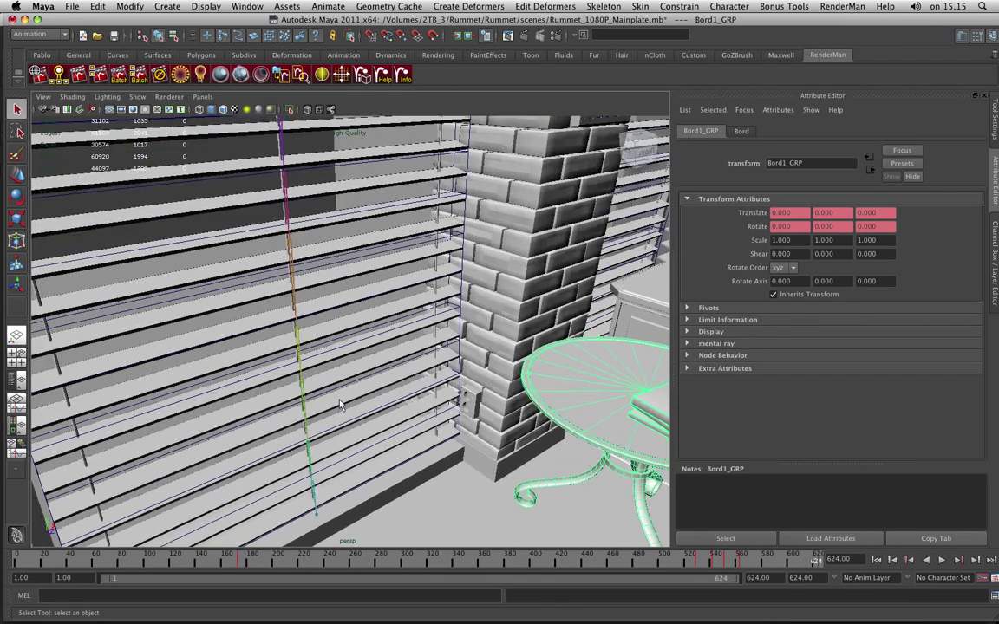
scroll(340, 405, "down", 6)
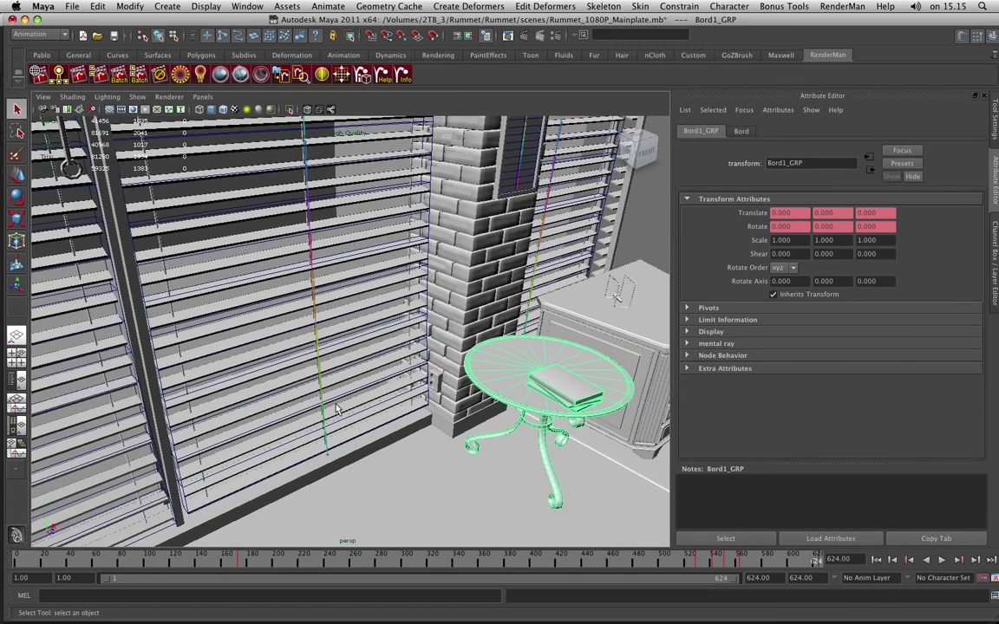
left_click_drag(350, 404, 221, 395, "alt")
middle_click_drag(223, 389, 449, 449, "alt")
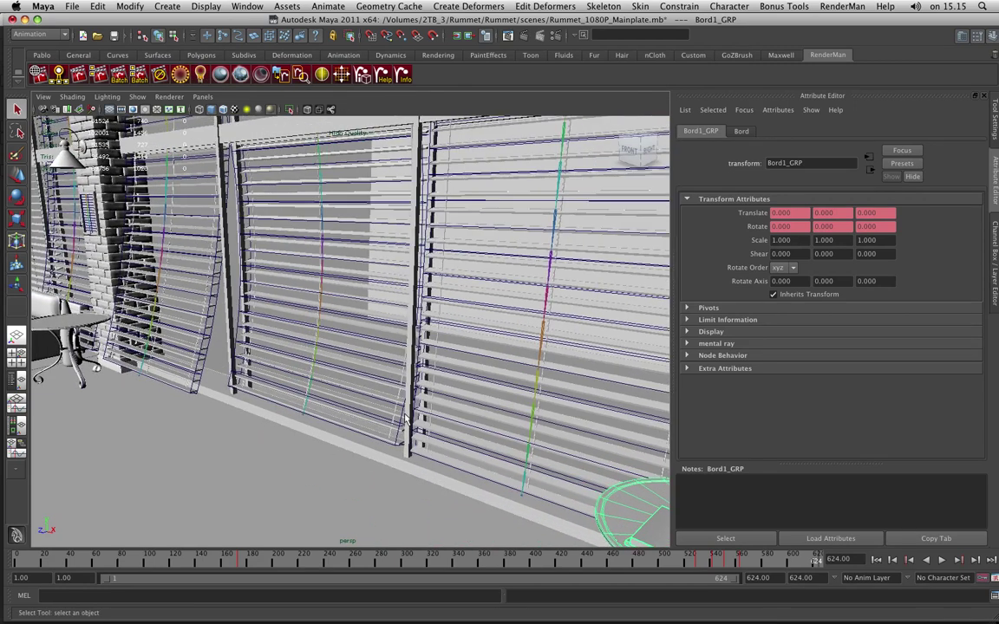
key("4")
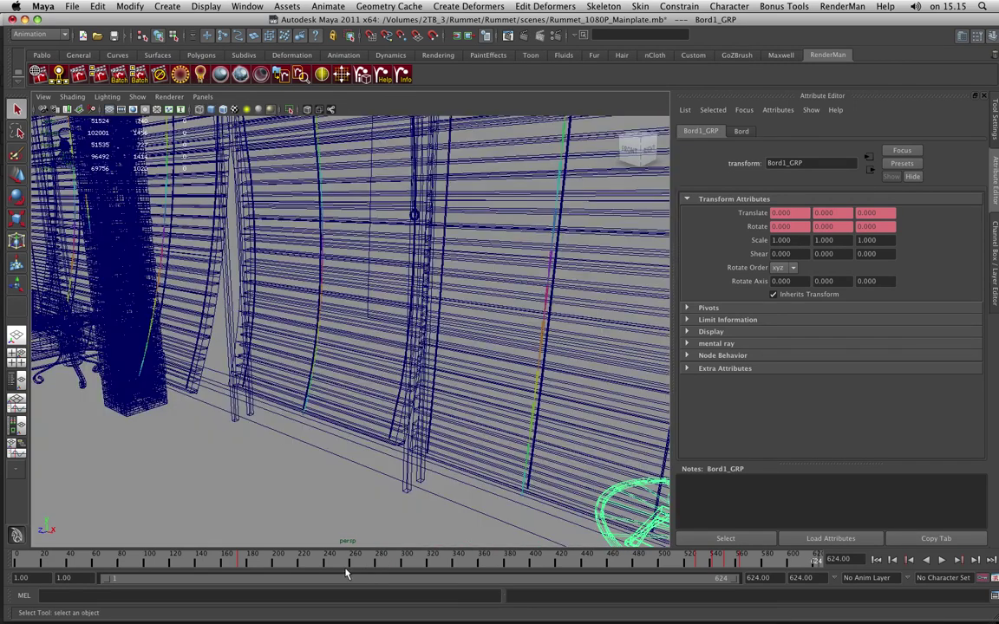
key("alt+v")
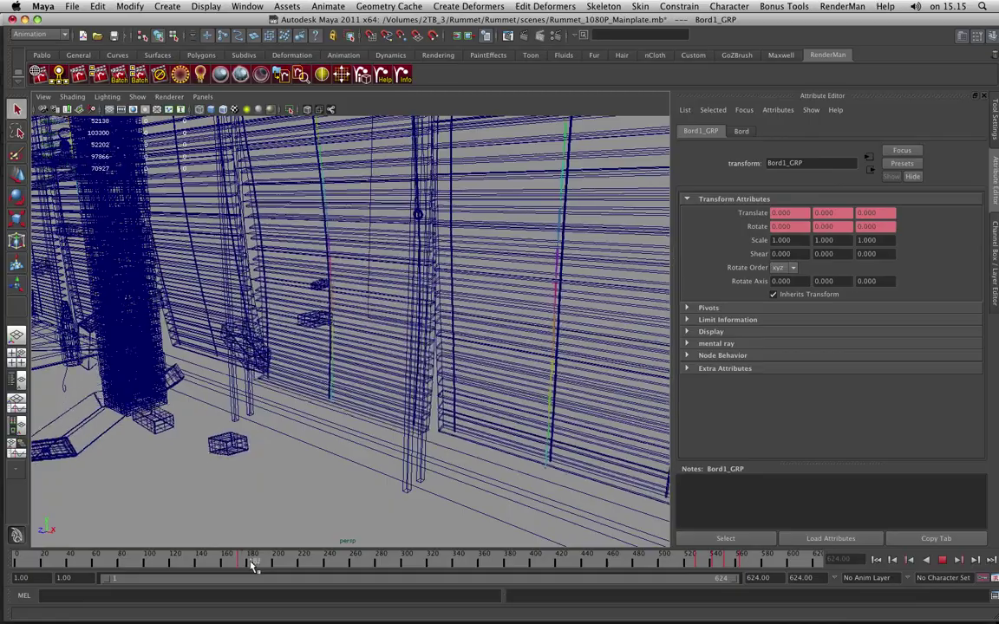
Step: Return to frame 370, orbit around the wireframe blinds, scrub the timeline, and replay the animation
left_click_drag(556, 566, 497, 562)
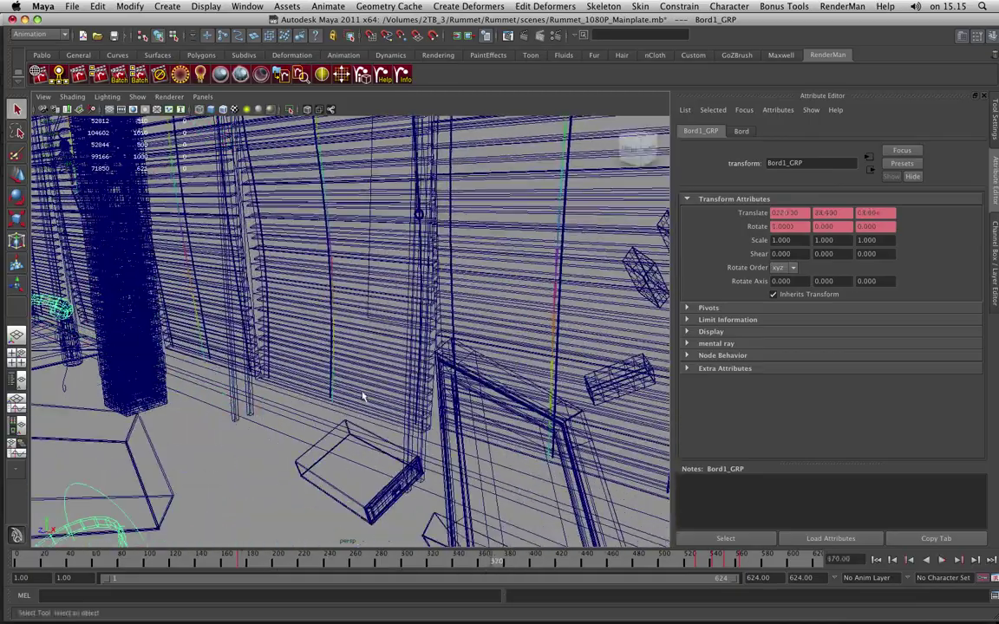
mouse_move(322, 312)
left_mouse_down("alt")
mouse_move(362, 243)
mouse_move(298, 209)
left_mouse_up("alt")
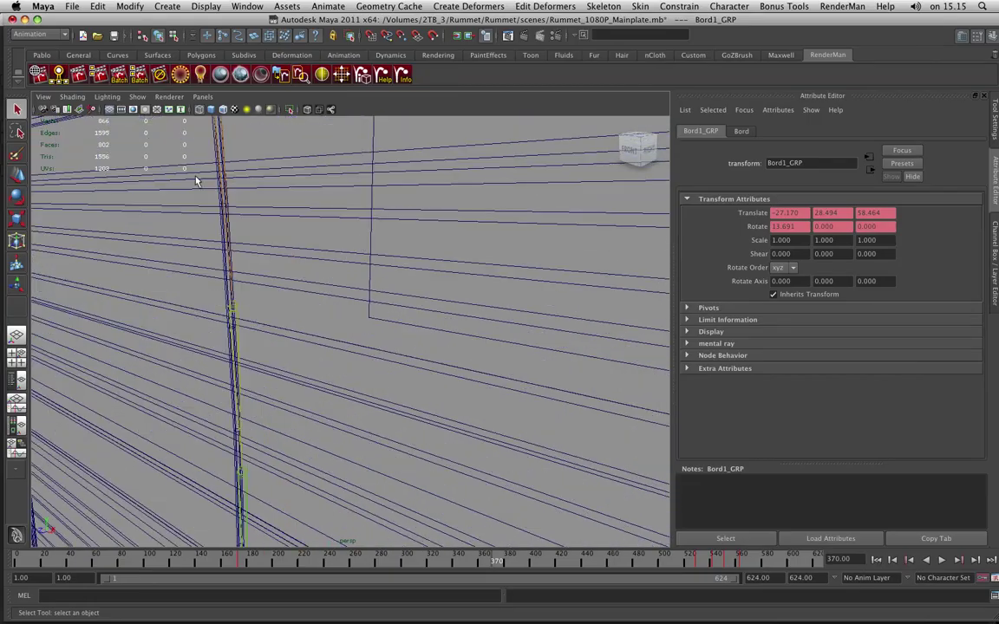
scroll(271, 387, "down", 15)
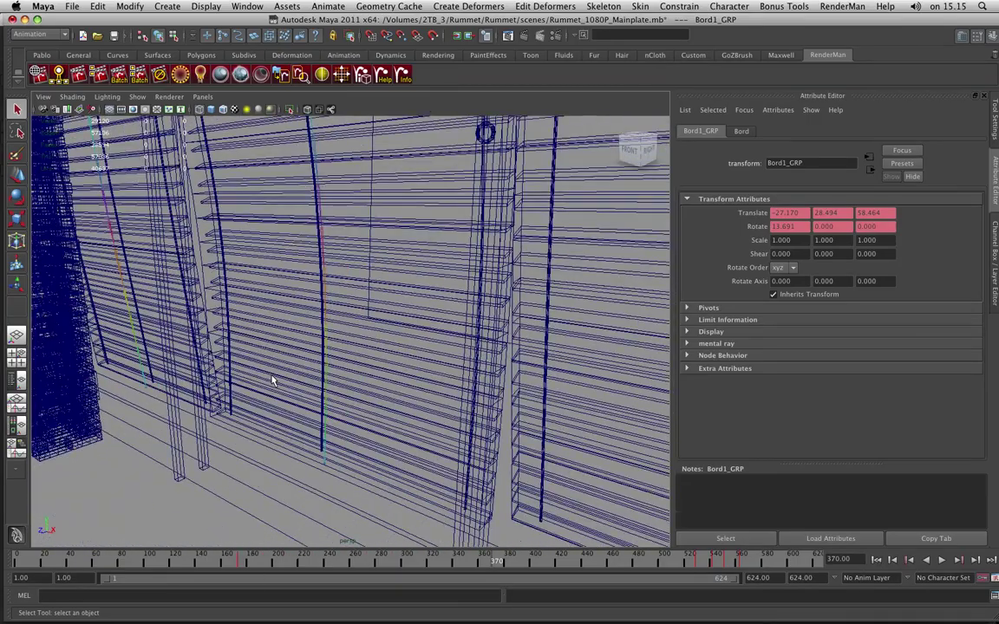
scroll(359, 475, "up", 2)
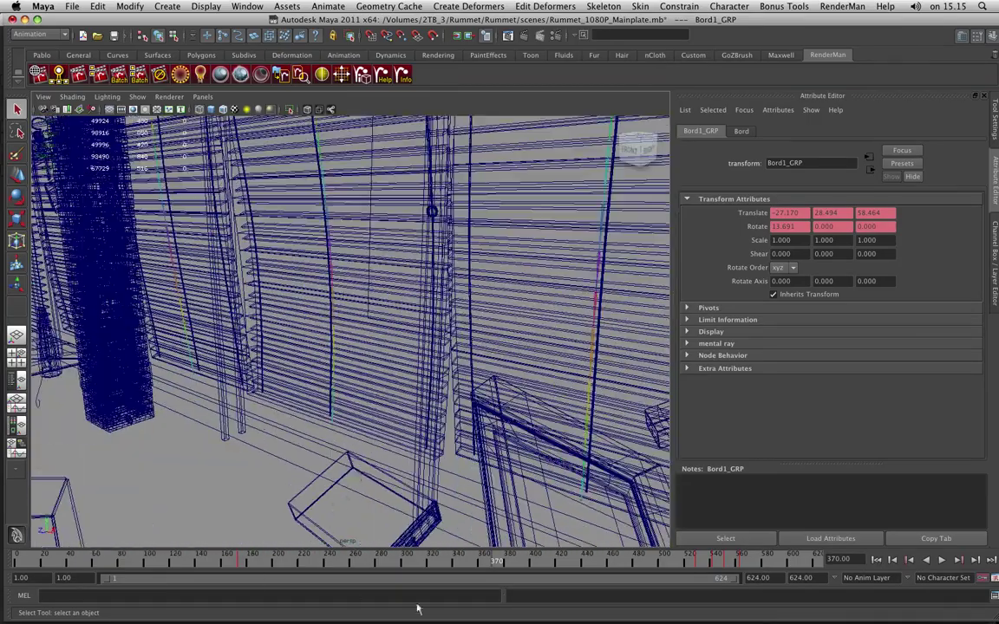
left_click_drag(510, 562, 566, 562)
left_click_drag(564, 421, 410, 487, "alt")
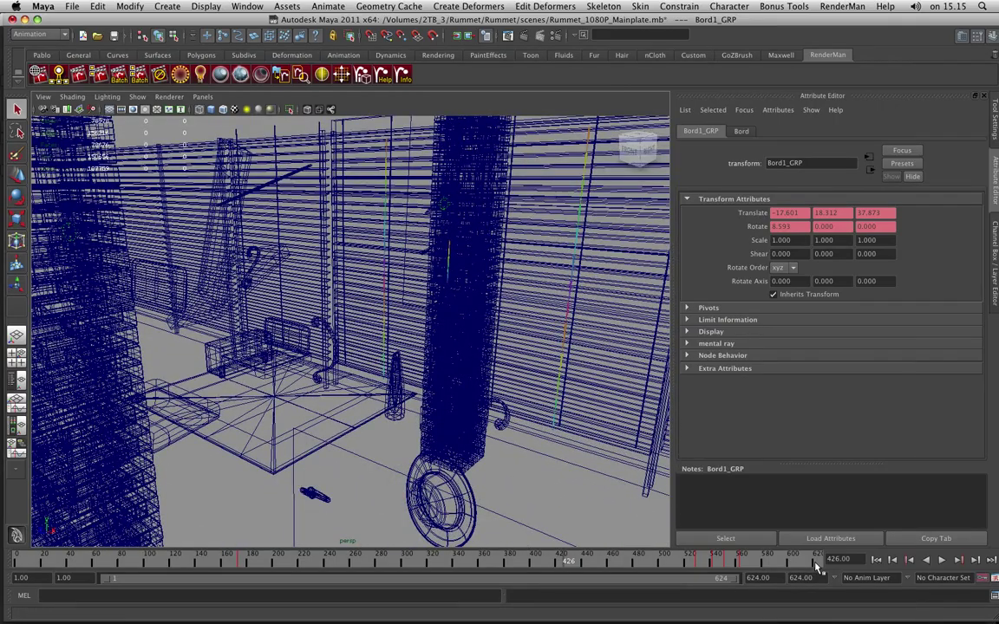
key("alt+v")
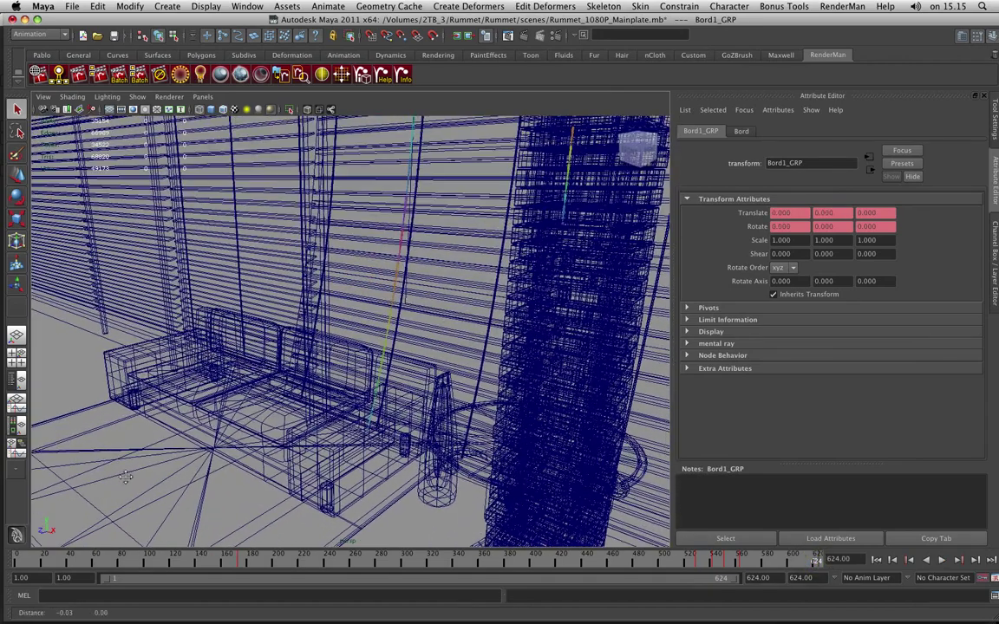
Step: Smooth-shade the view, frame the sofa cushion, and orbit until the round table sits beside the sofa
key("5")
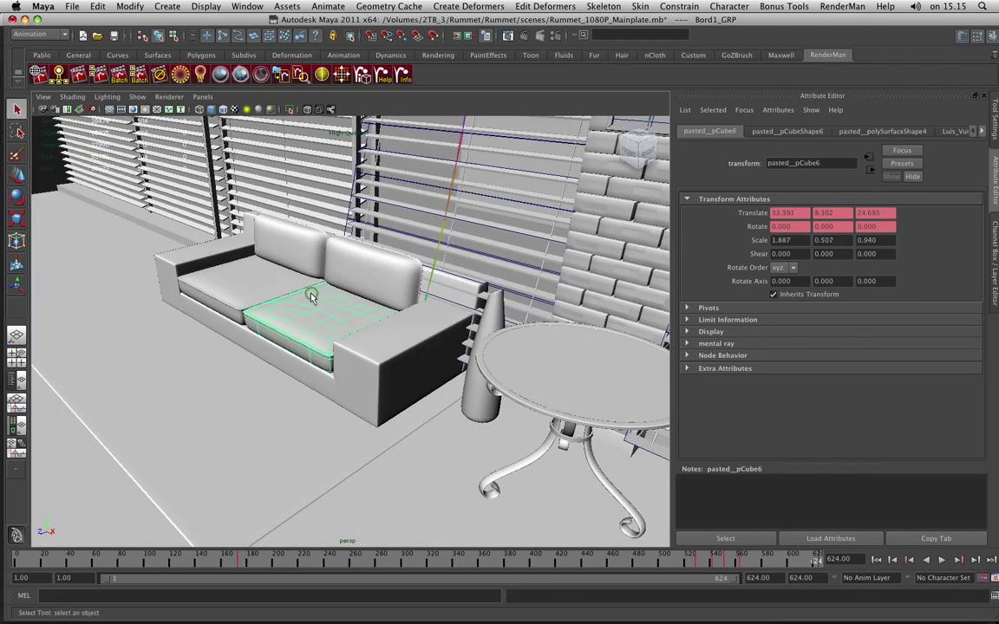
key("f")
left_click_drag(314, 296, 269, 397, "alt")
left_click_drag(369, 396, 183, 414, "alt")
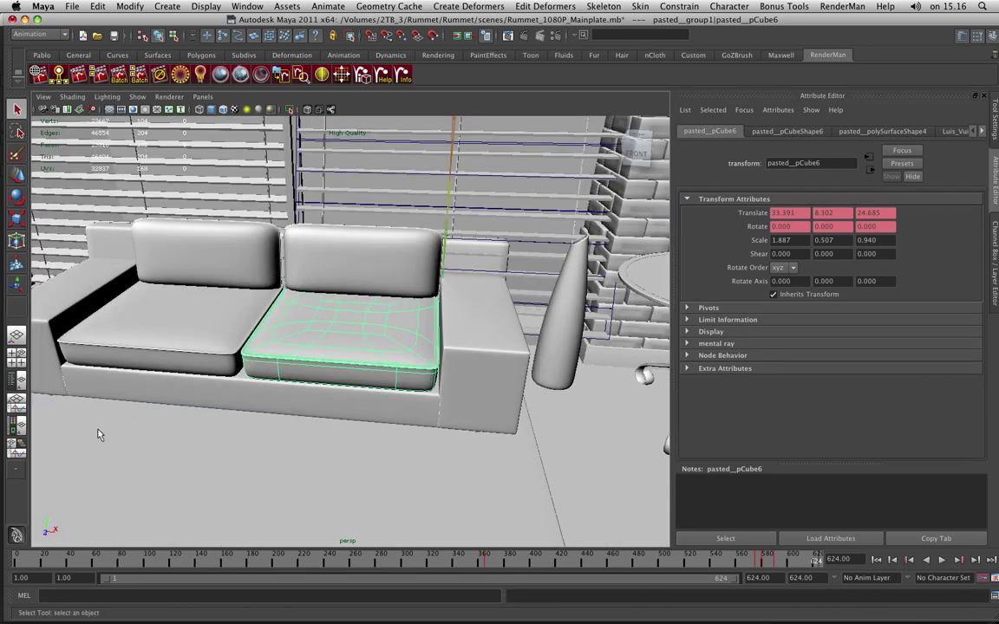
middle_click_drag(368, 408, 293, 423, "alt")
right_click_drag(293, 423, 304, 418, "alt")
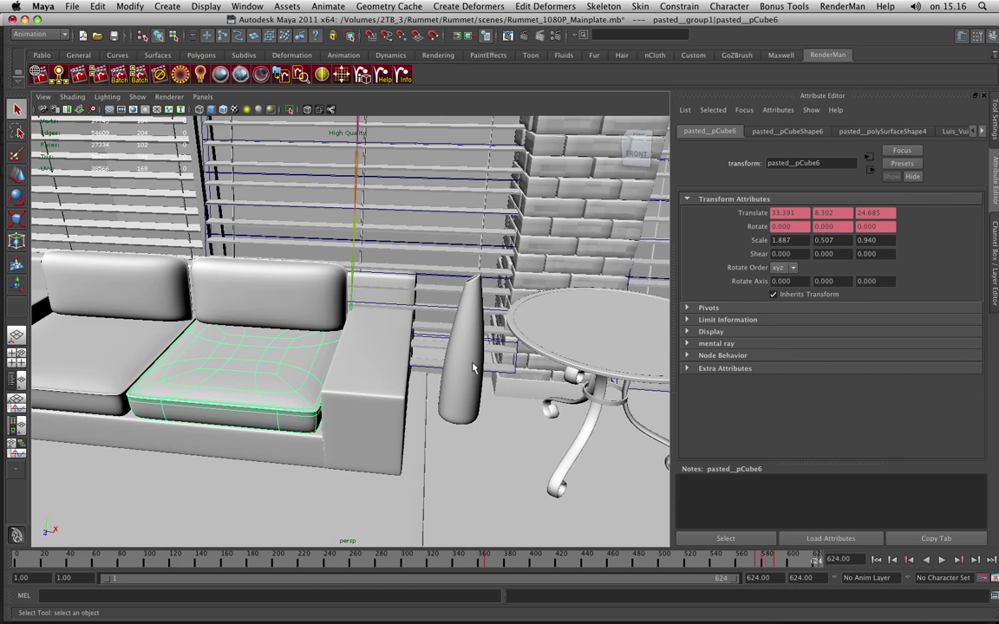
left_click_drag(505, 435, 212, 419, "alt")
middle_click_drag(212, 419, 183, 419, "alt")
left_click_drag(183, 419, 368, 336, "alt")
Step: Step back through previous camera views to the coat rack close-up, then jump to the furniture-burst frame
key("bracketleft")
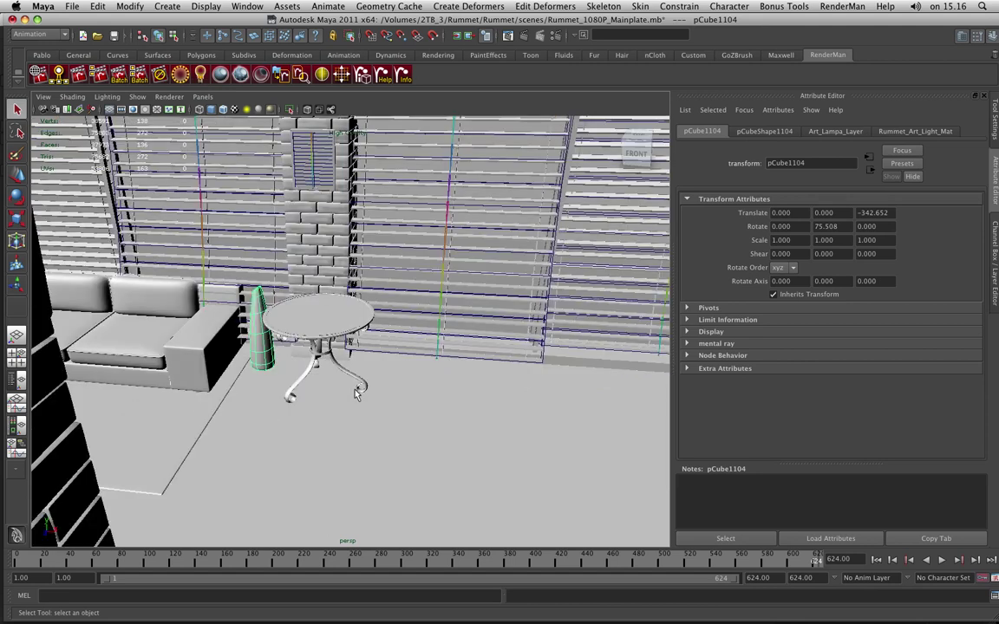
key("bracketleft")
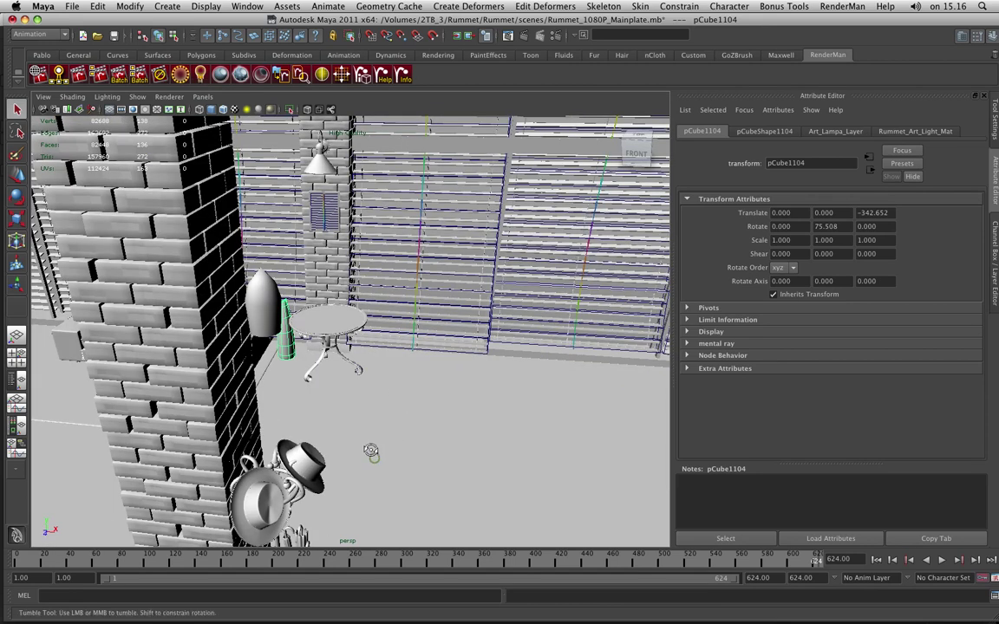
key("bracketleft")
key("bracketleft")
key("bracketleft")
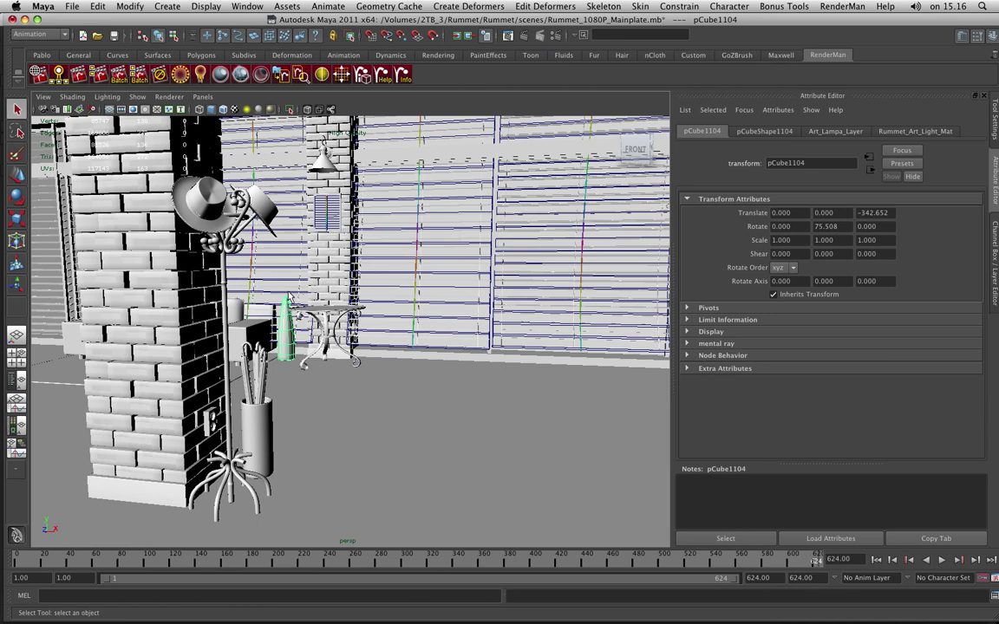
key("bracketleft")
key("bracketleft")
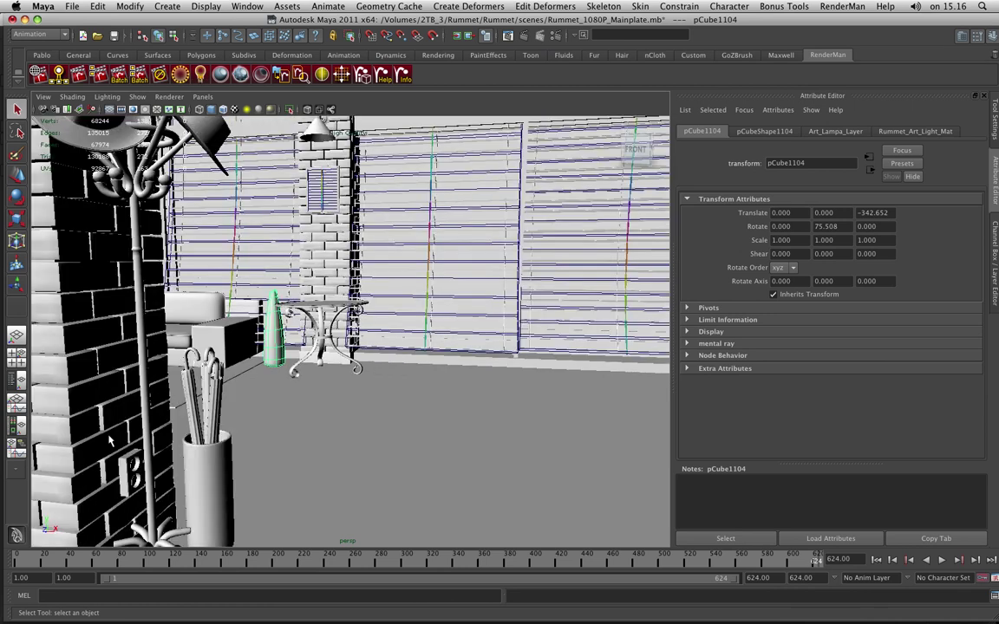
key("bracketleft")
key("bracketleft")
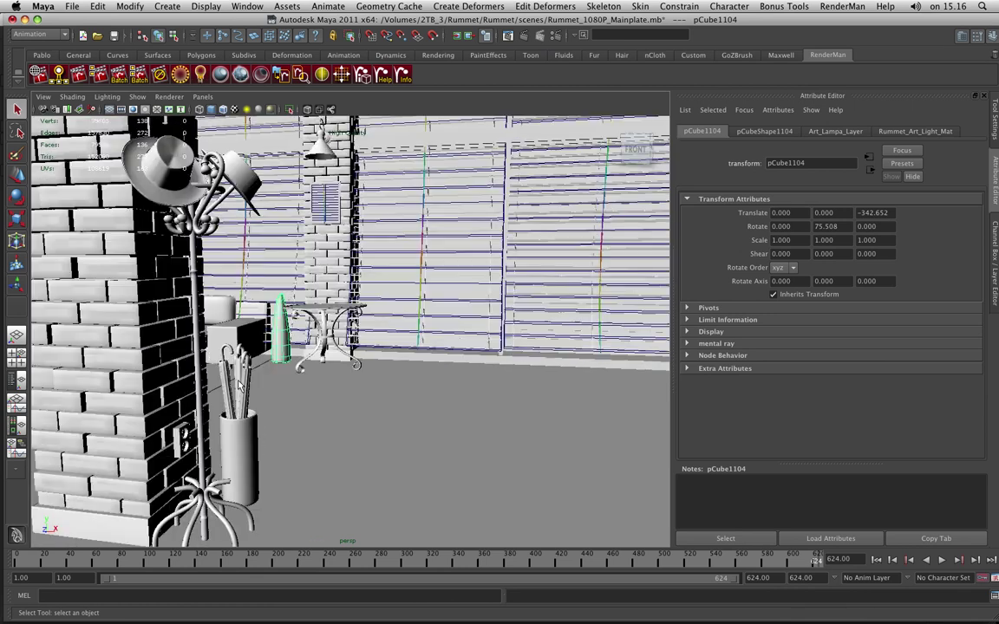
key("bracketleft")
key("bracketleft")
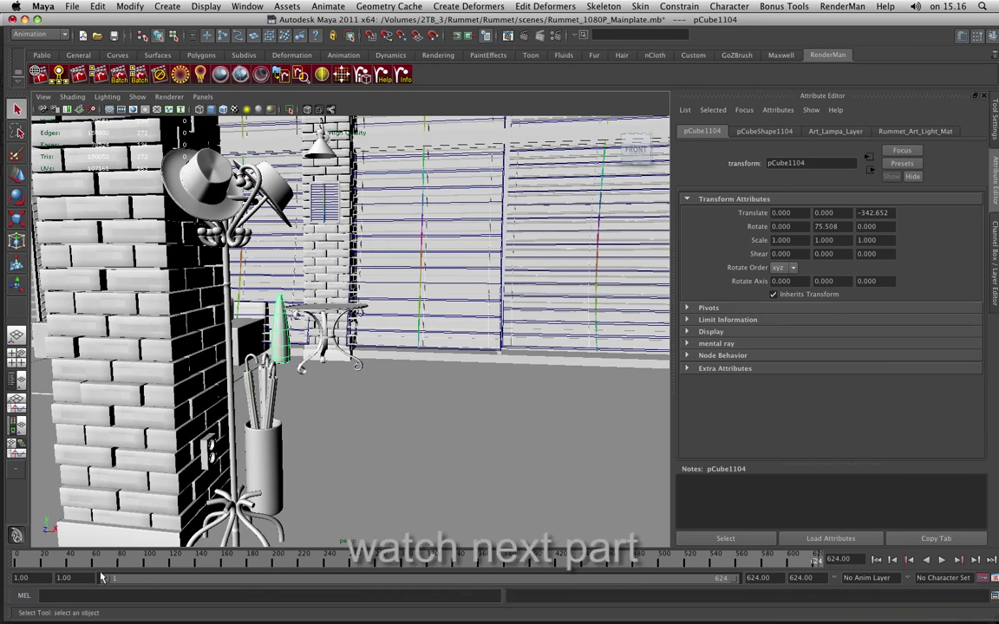
left_click(67, 566)
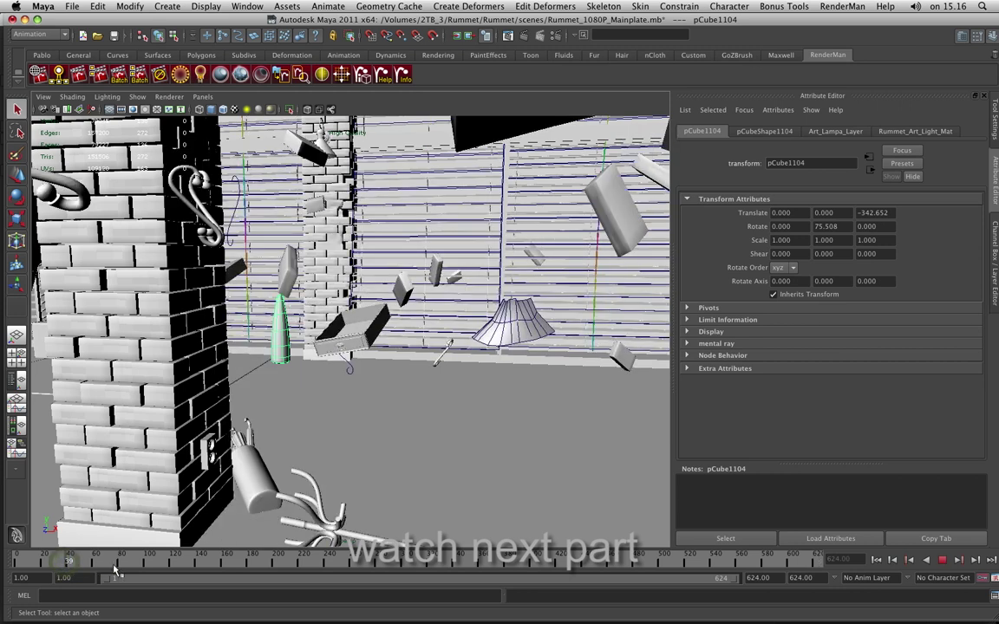